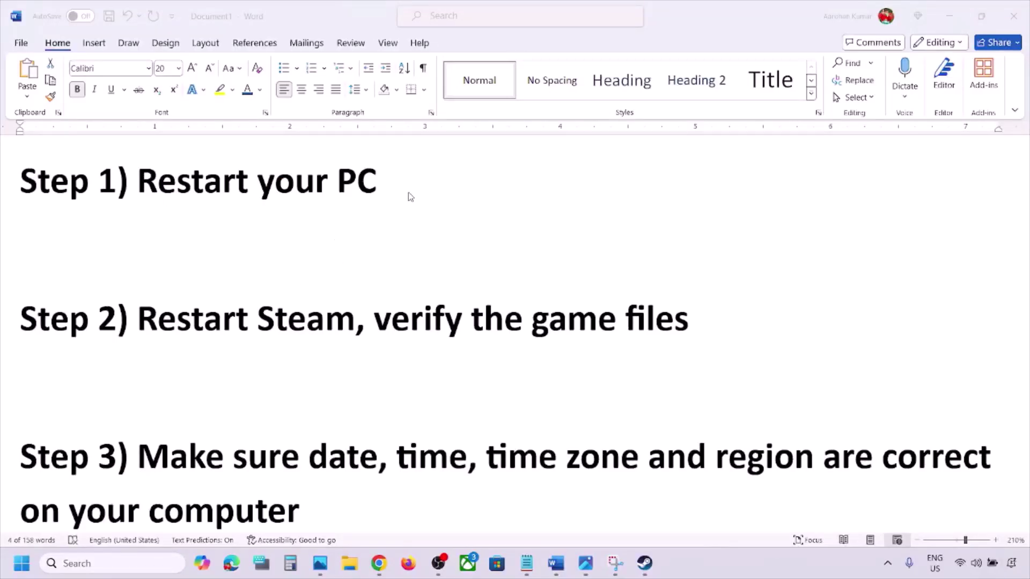
Check the Restart choice in the computer's power options, and close them without restarting
click(21, 563)
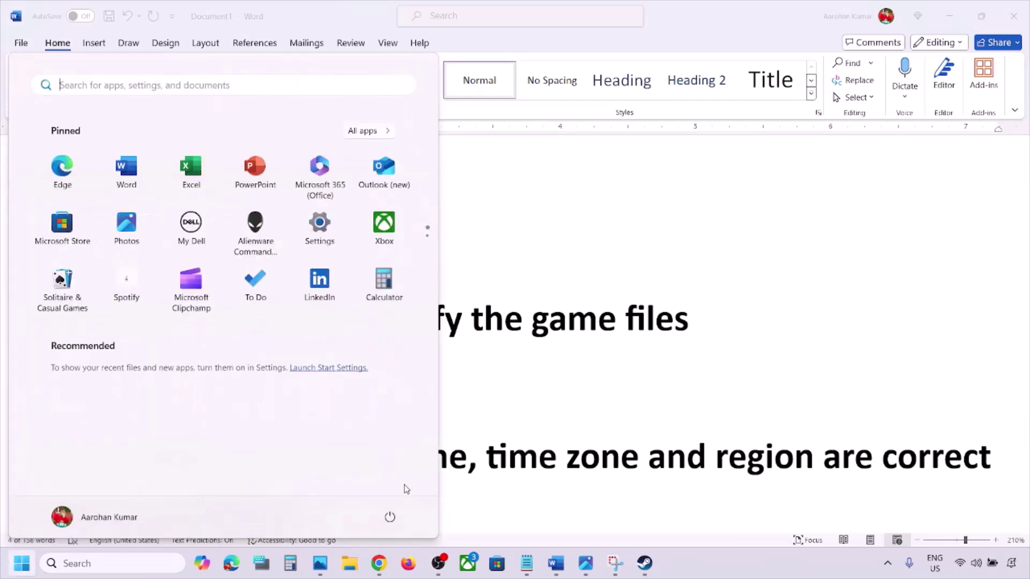
click(390, 517)
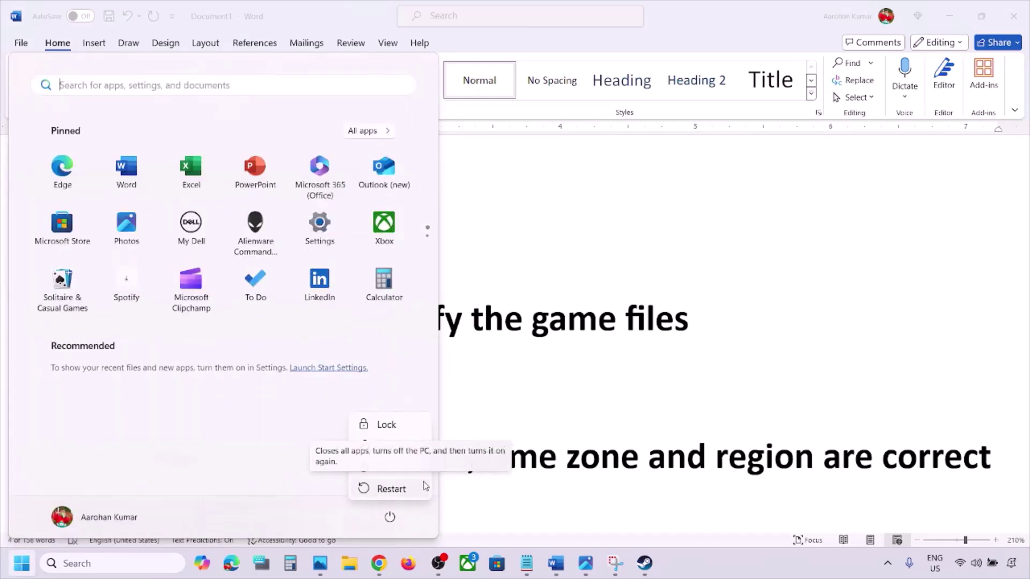
key(Escape)
key(Escape)
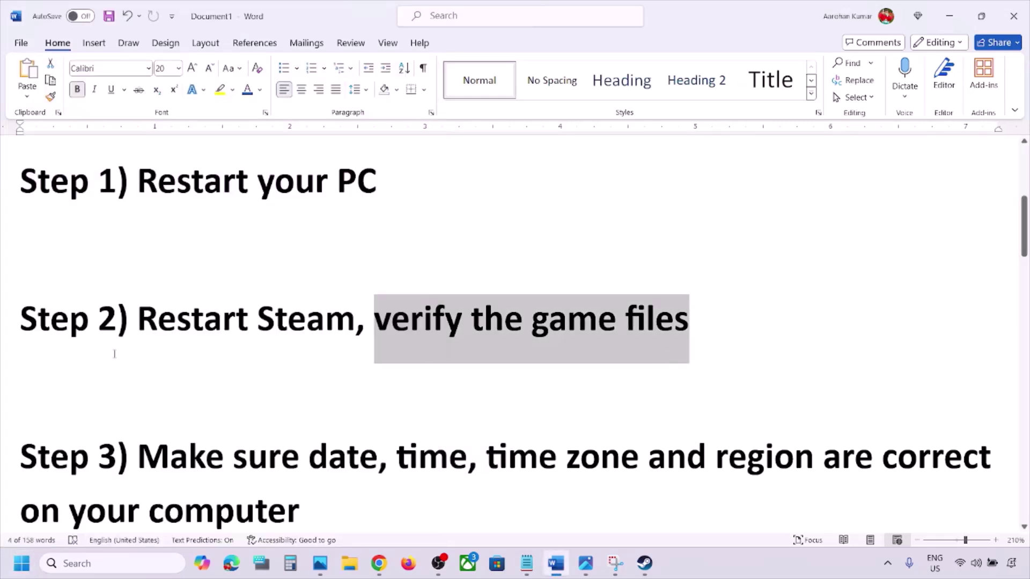
Highlight "Restart Steam" in the Step 2 line, and switch to Steam to show its Exit command
drag(132, 328, 325, 322)
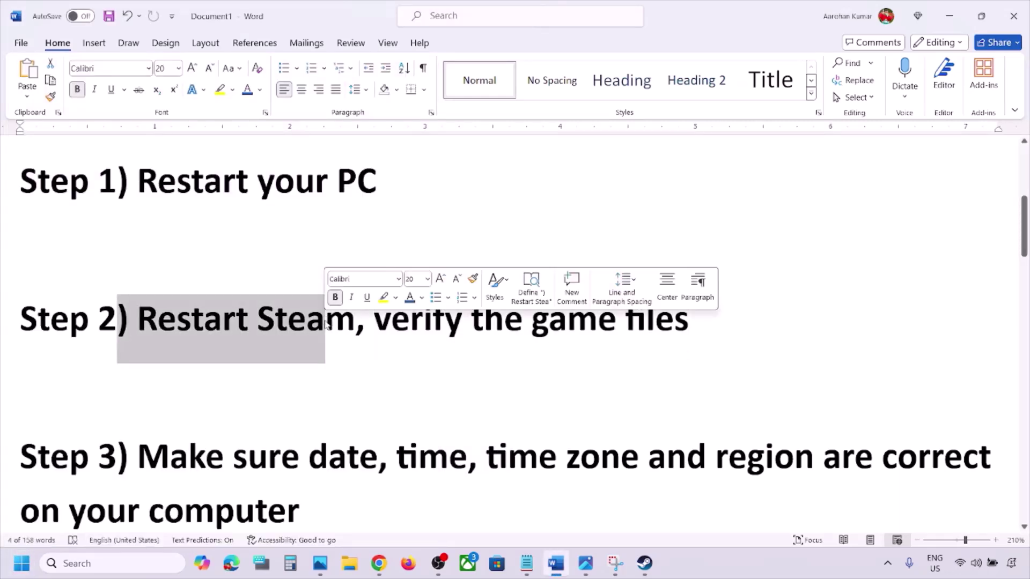
click(644, 563)
click(32, 12)
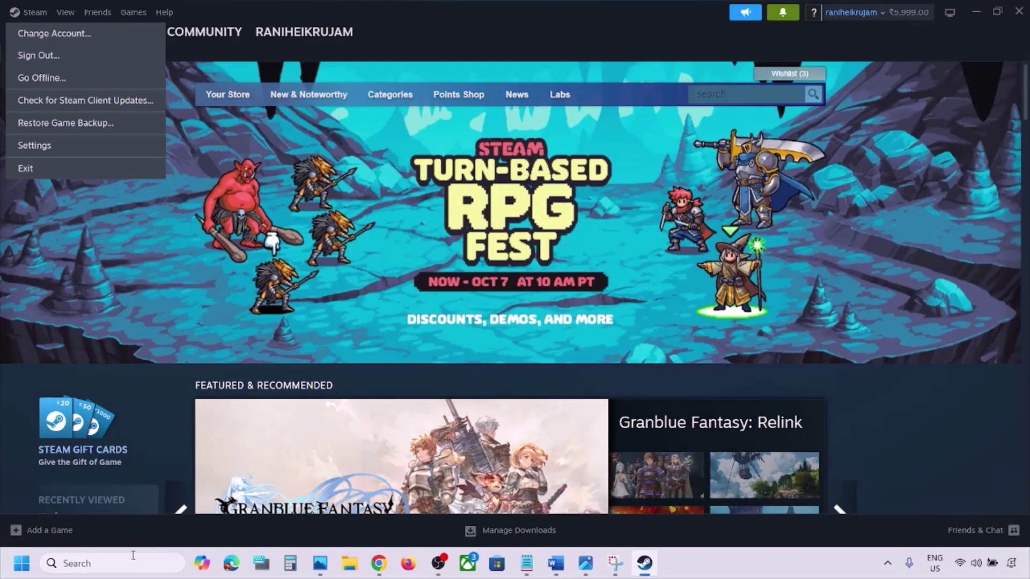
Search Windows for "steam" and run the Steam app as administrator
click(104, 564)
text(steam)
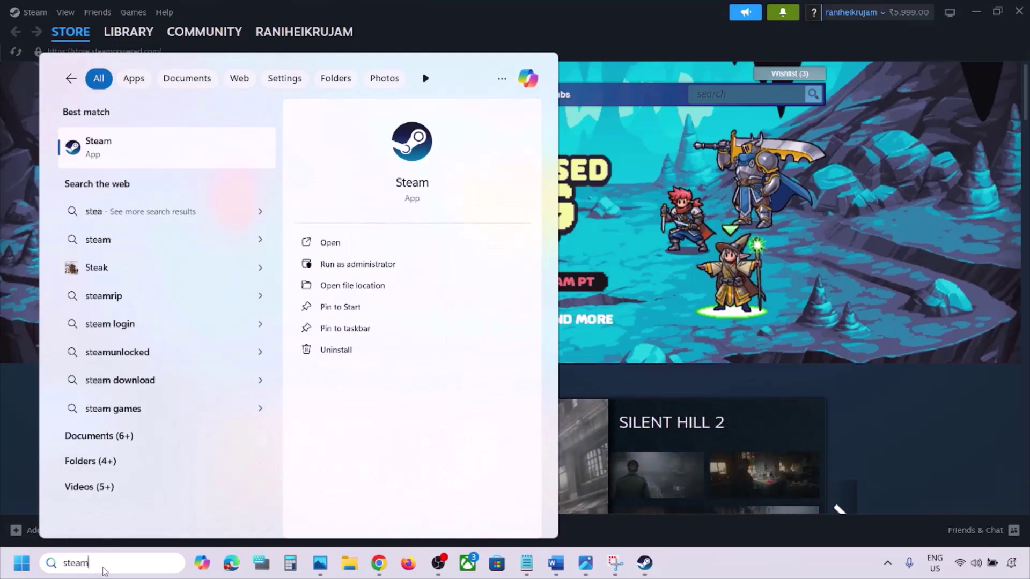
right_click(117, 159)
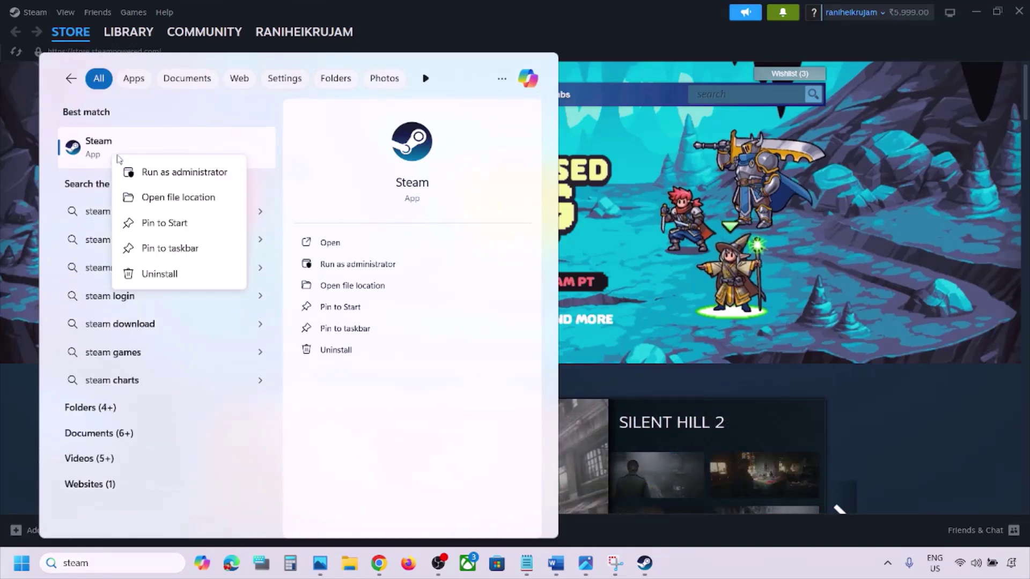
click(216, 178)
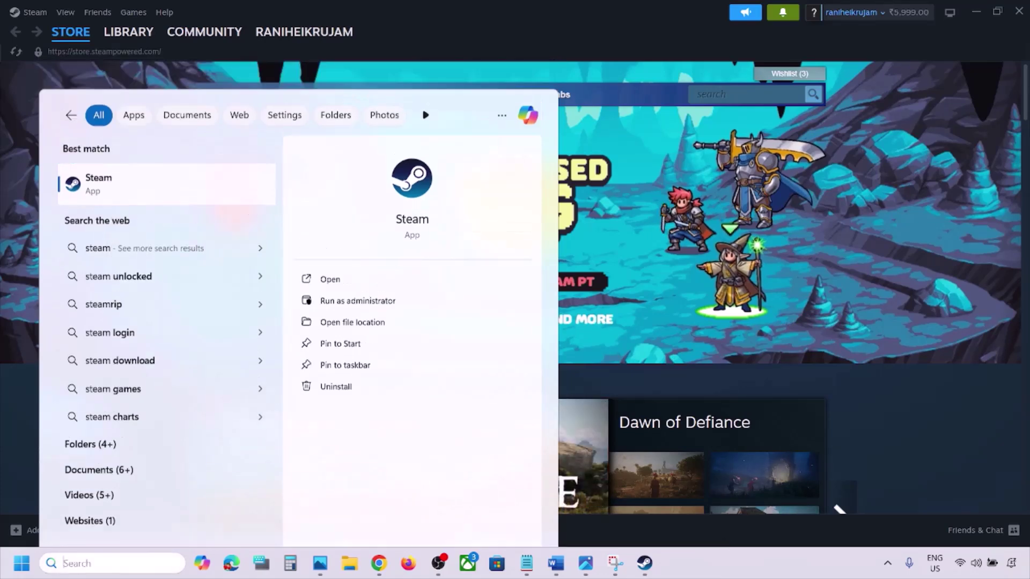
Highlight "verify the game files" in the Word document's Step 2 line, and view the image 0.png showing a Steam game's Properties command
click(555, 563)
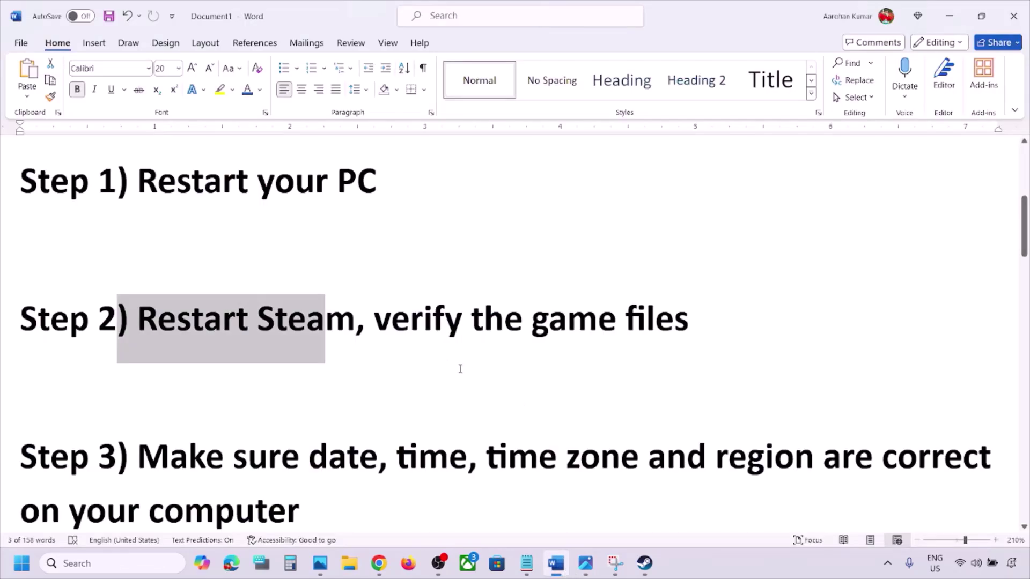
drag(375, 322, 676, 312)
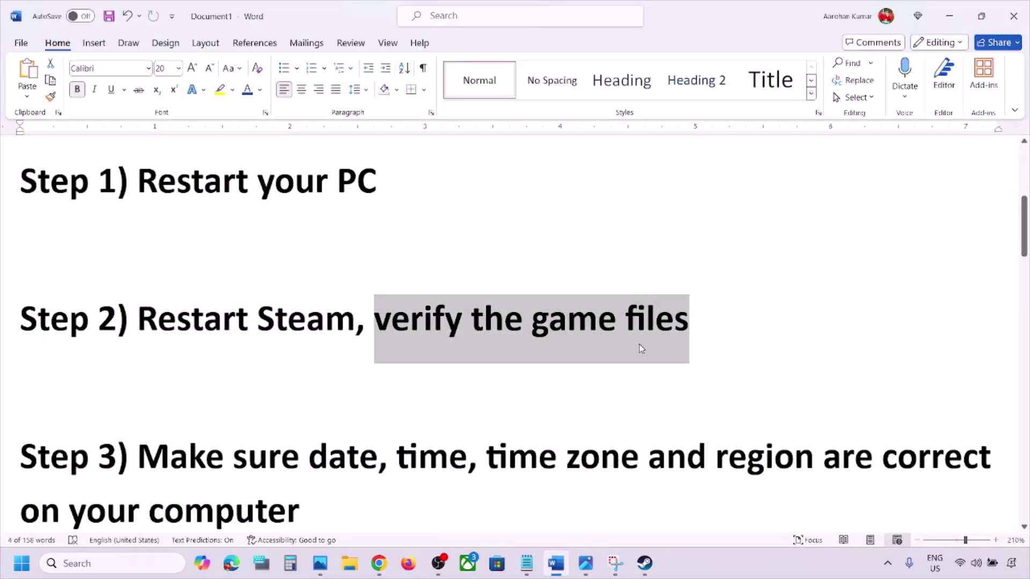
click(720, 569)
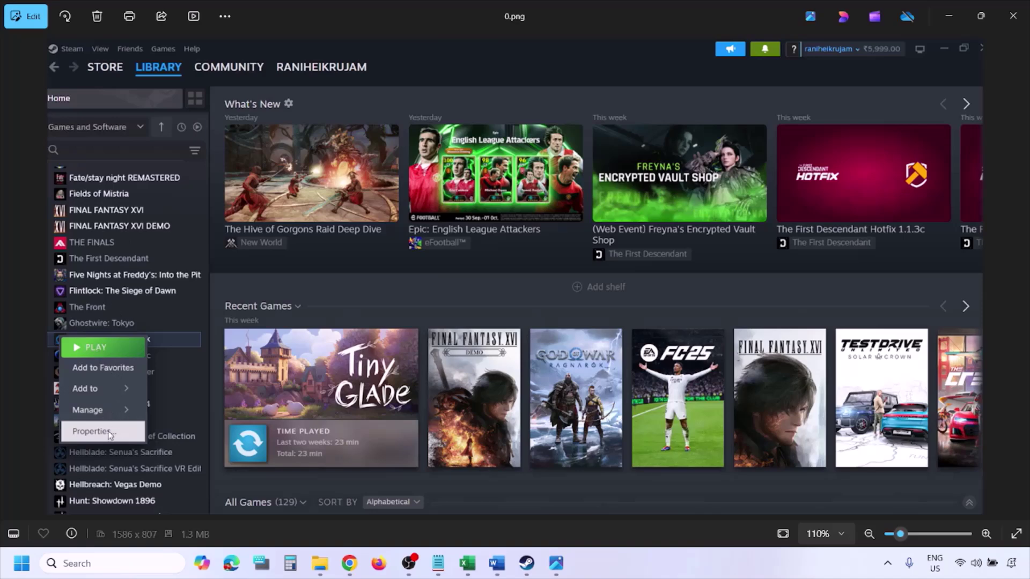
scroll(369, 337, down, 1)
click(369, 337)
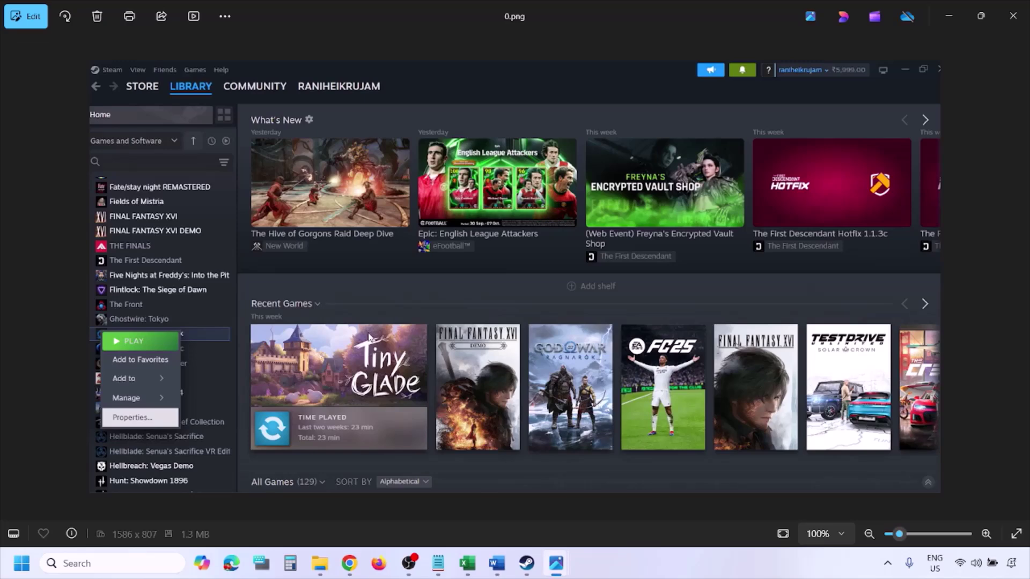
key(Right)
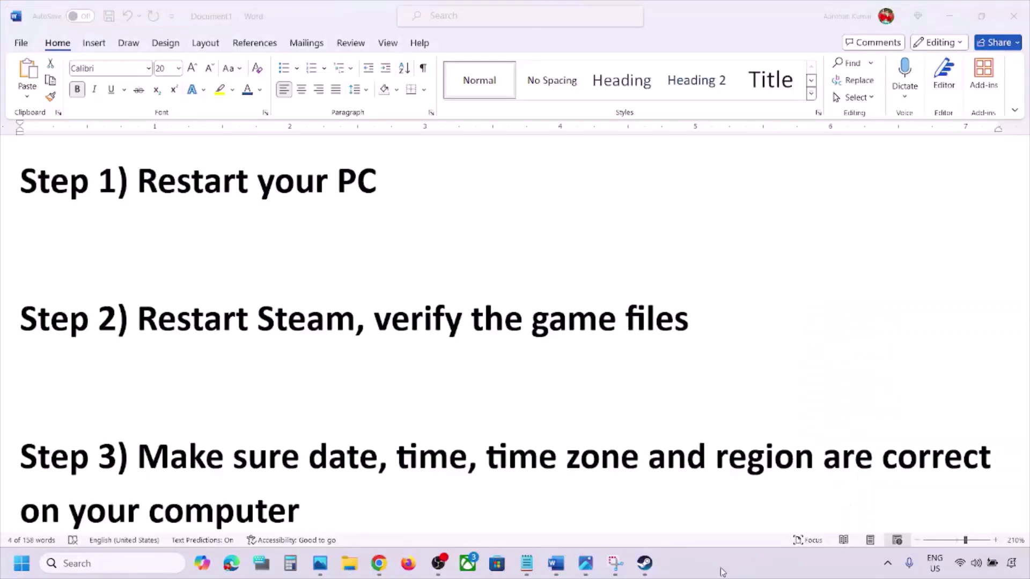
Open the Date & time page in Windows Settings and synchronize the computer's clock with the time server
scroll(418, 379, down, 3)
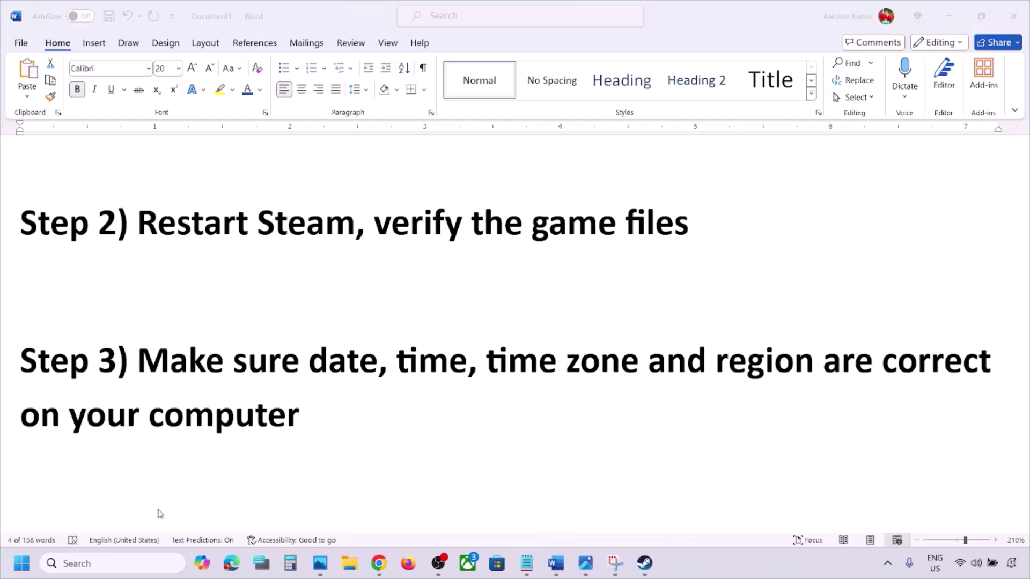
key(super+i)
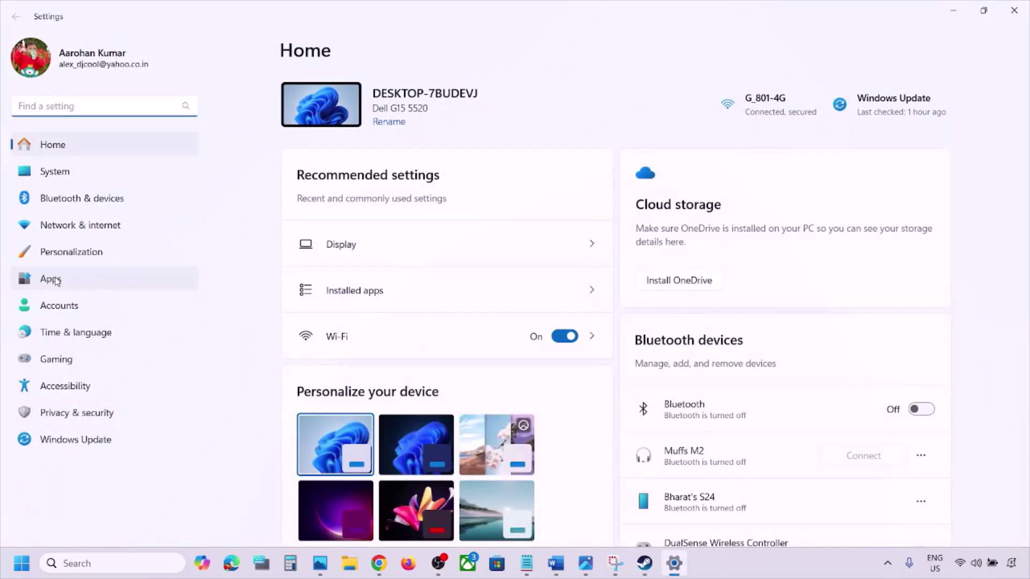
click(65, 333)
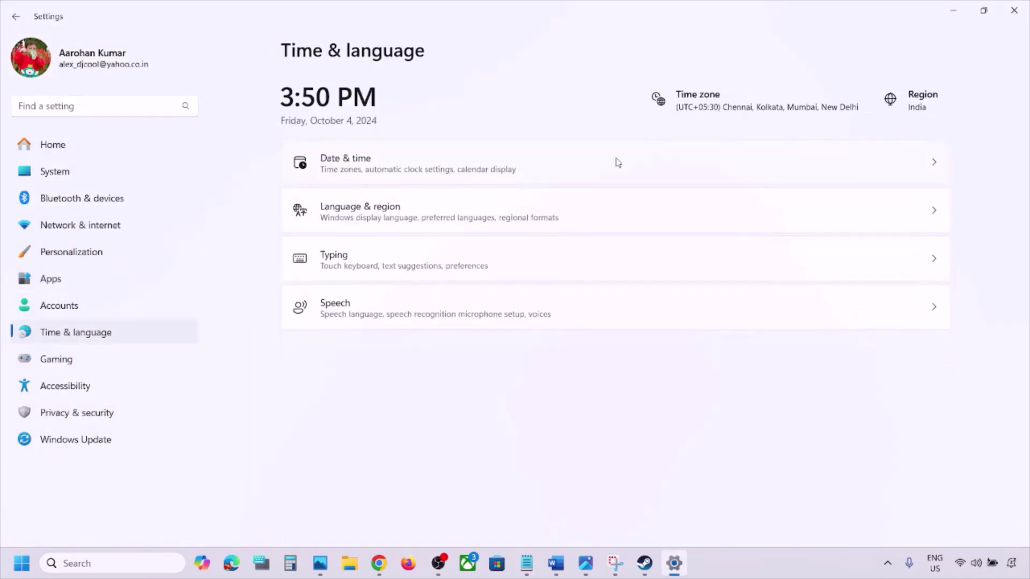
click(467, 172)
scroll(384, 137, down, 2)
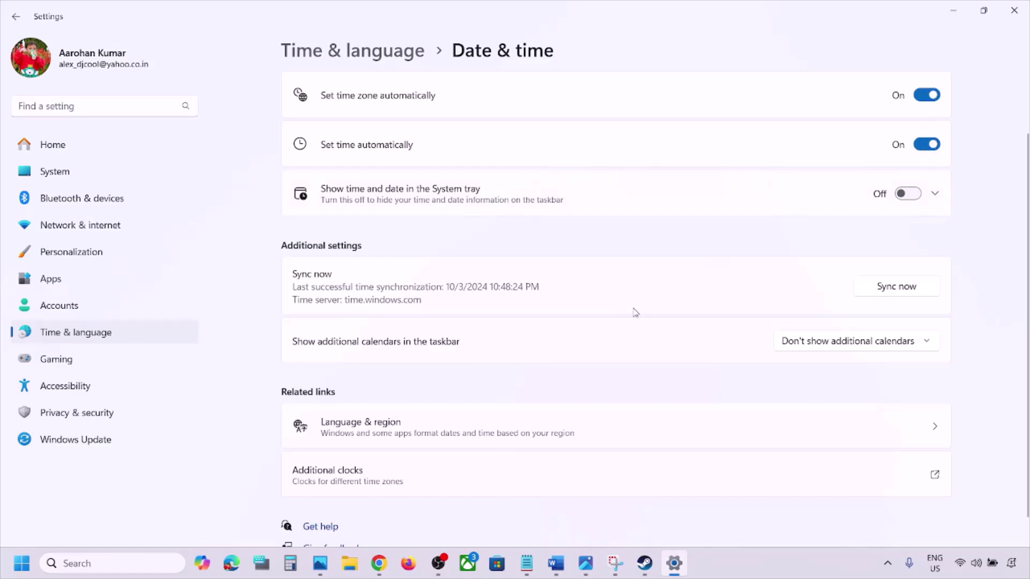
scroll(635, 312, down, 1)
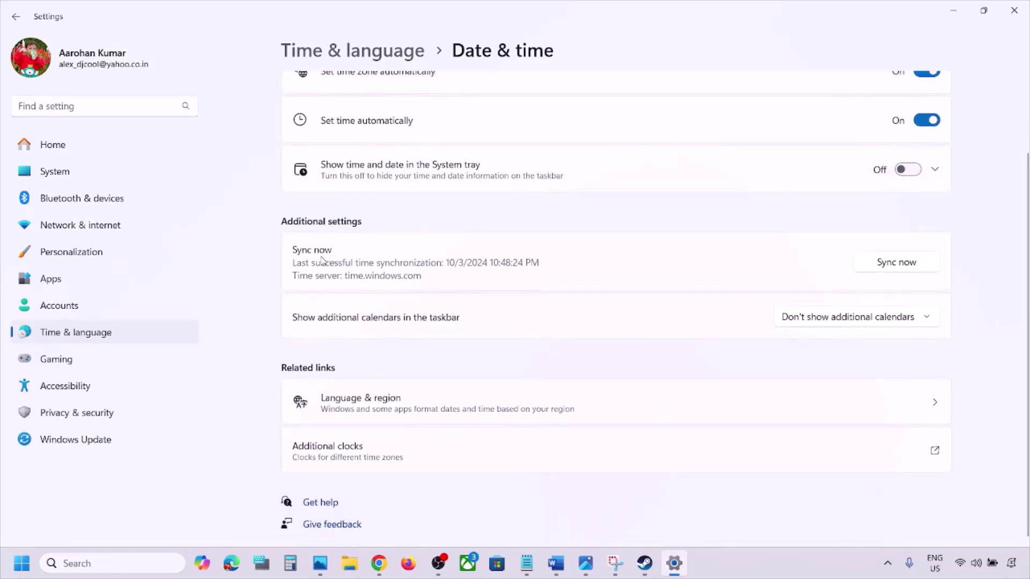
click(901, 266)
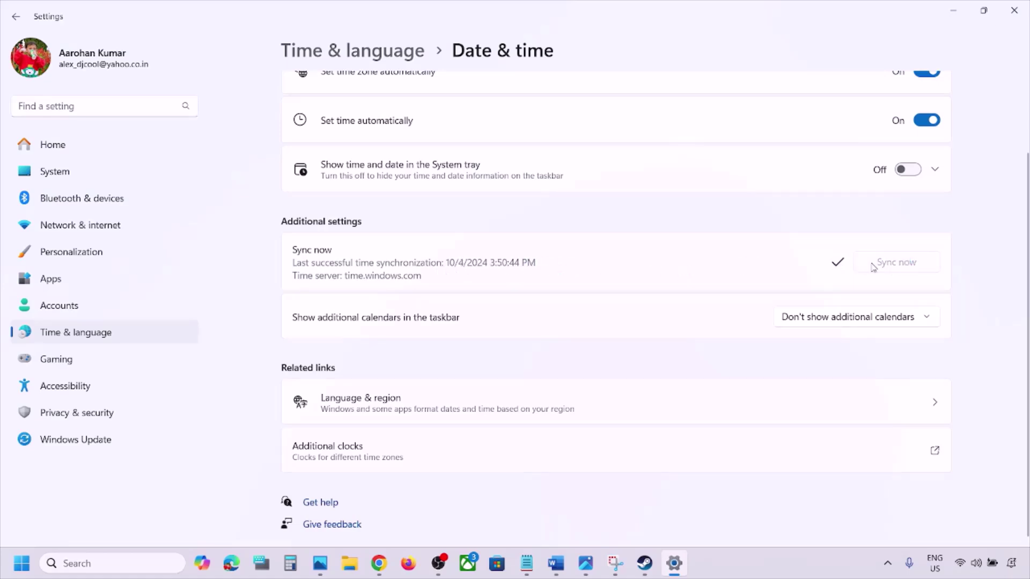
Check the country or region on the Language & region page, and close Settings
click(120, 334)
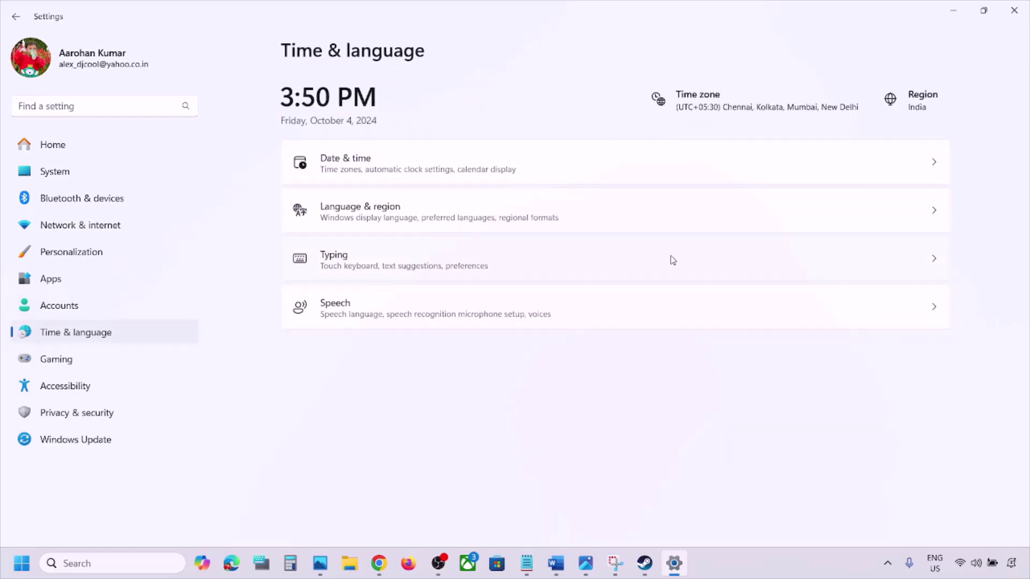
click(441, 206)
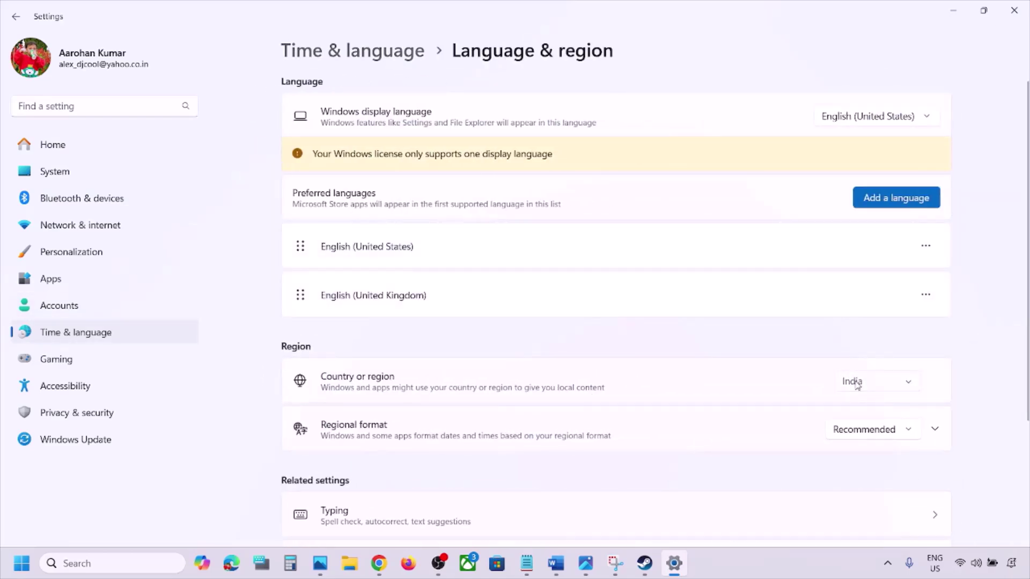
click(855, 383)
click(1003, 146)
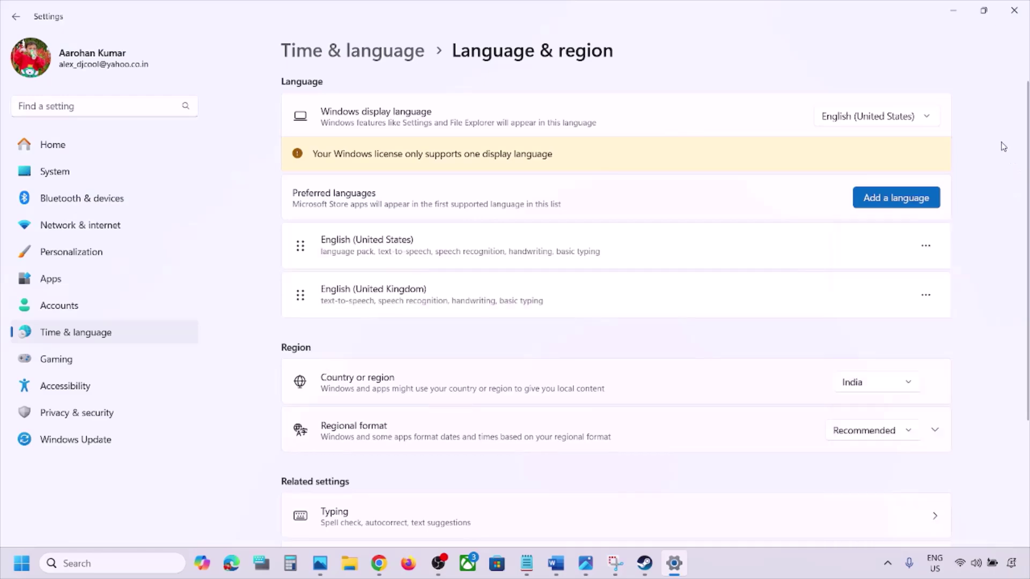
click(1013, 10)
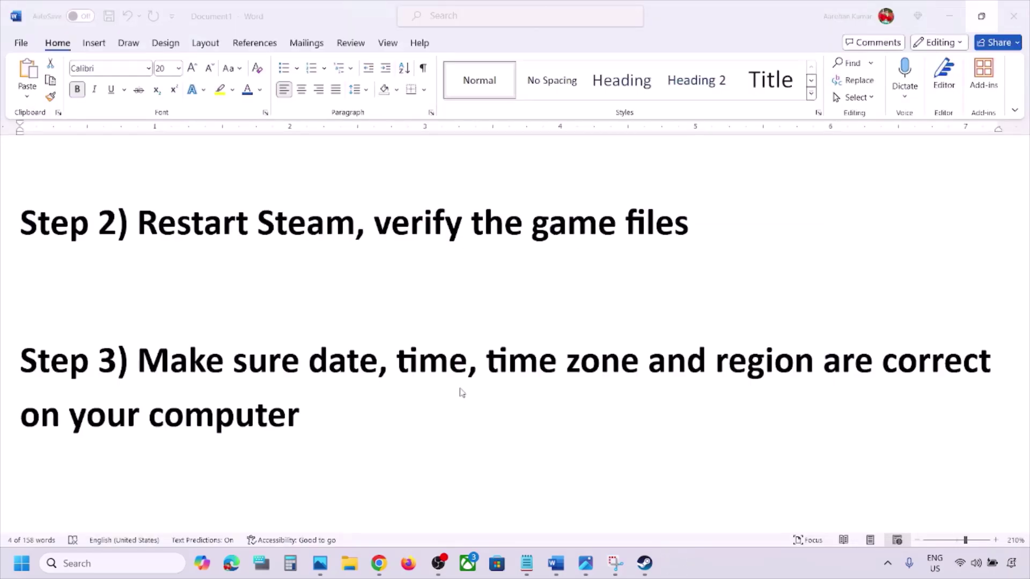
Go to Step 4 about the power cycle and highlight "Shut down your computer"
scroll(461, 393, down, 2)
scroll(461, 392, down, 4)
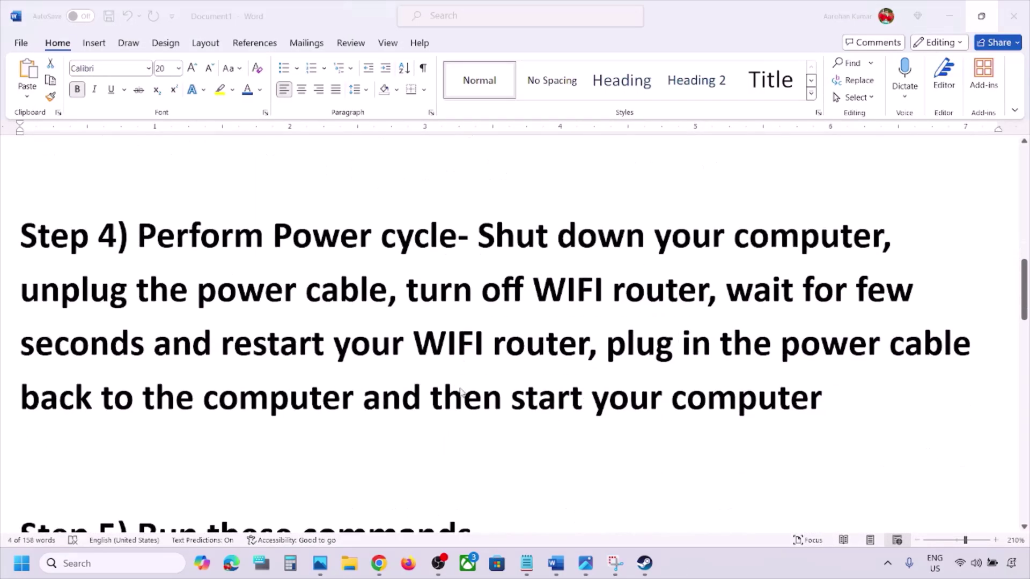
scroll(463, 395, up, 1)
click(481, 274)
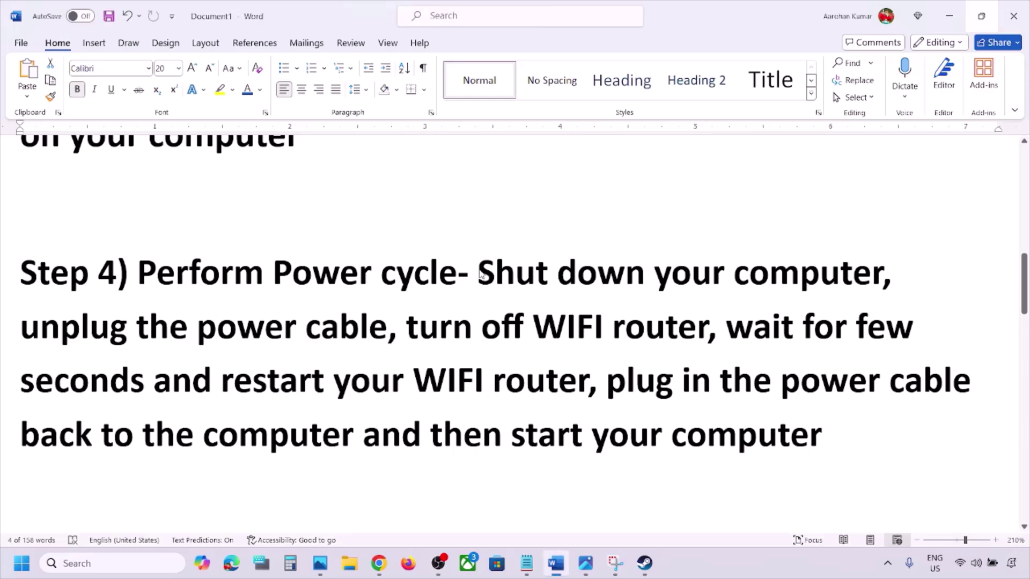
drag(478, 272, 883, 275)
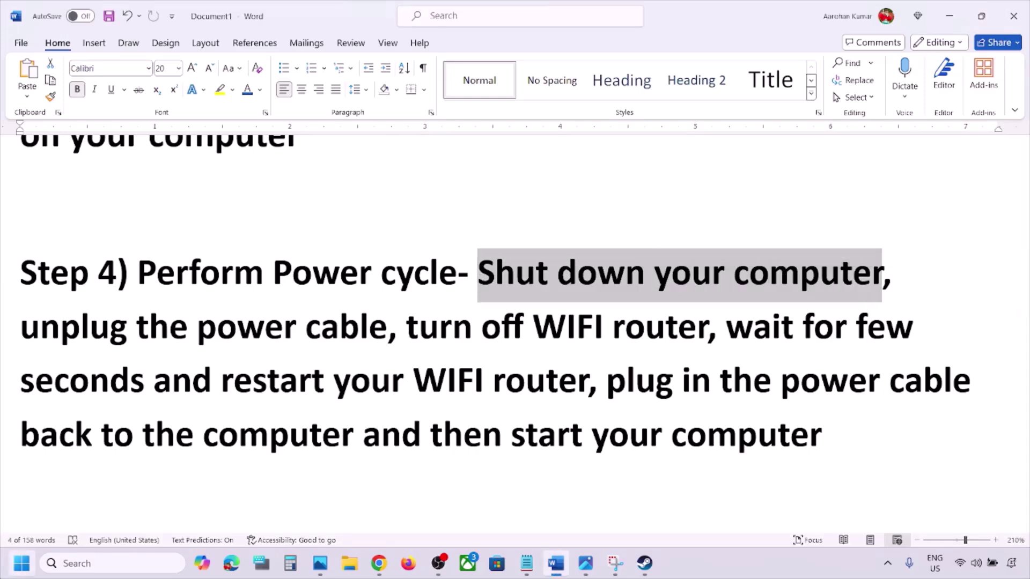
Look up the Shut down choice in the computer's power options, and dismiss them without shutting down
click(21, 563)
click(390, 516)
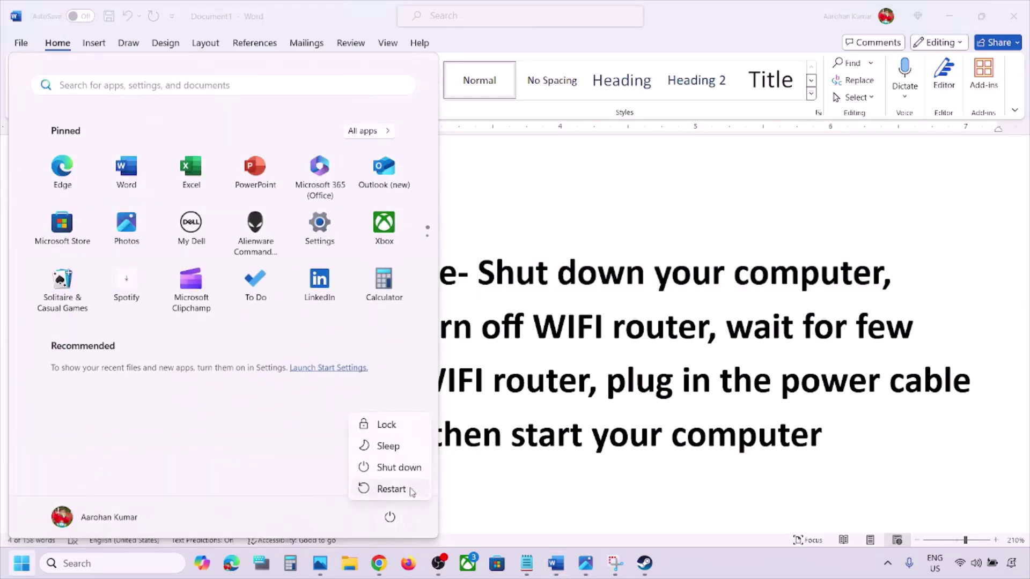
key(Escape)
key(Escape)
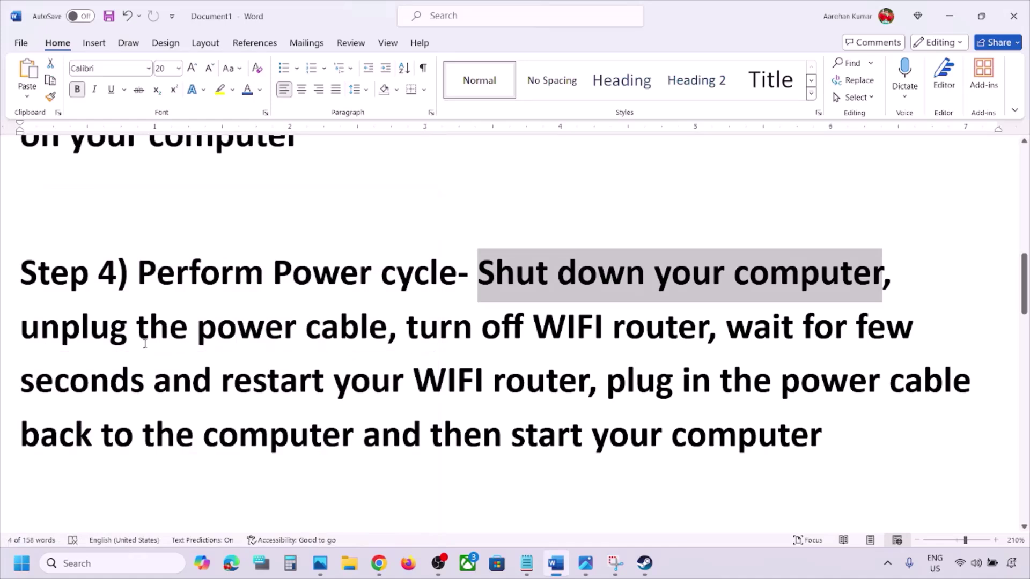
Highlight the remaining Step 4 instructions in turn, ending with "then start your computer", and clear the selection
drag(49, 333, 328, 455)
click(452, 328)
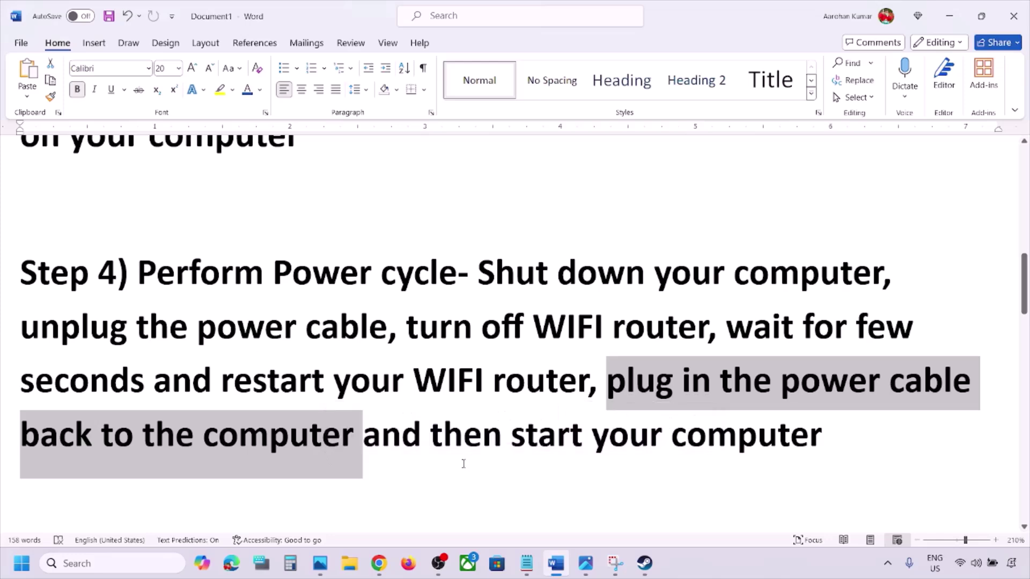
click(462, 444)
drag(462, 444, 826, 443)
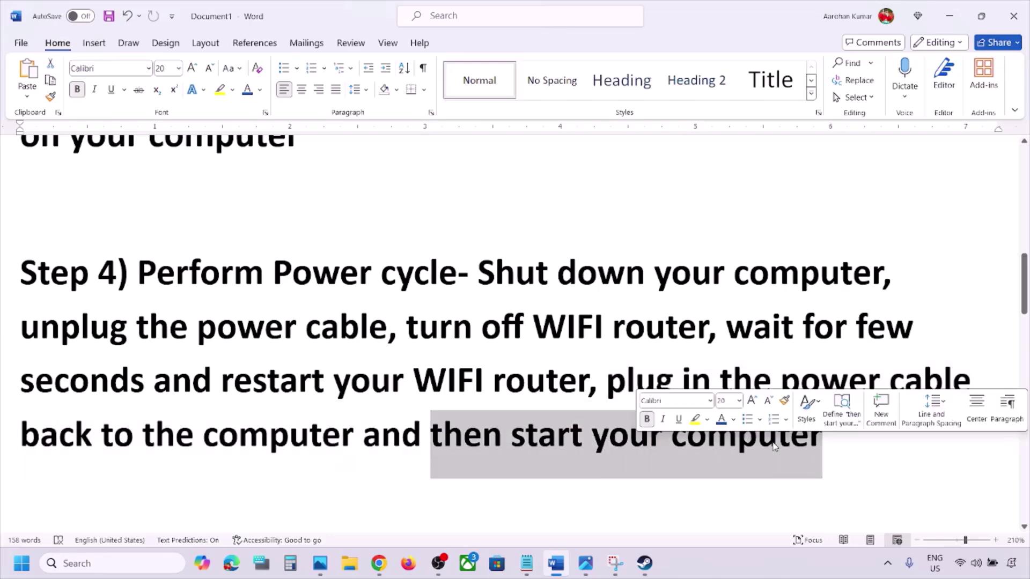
click(314, 397)
Open Command Prompt as administrator for the Step 5 commands, and return to the list of commands in the document
scroll(313, 397, down, 7)
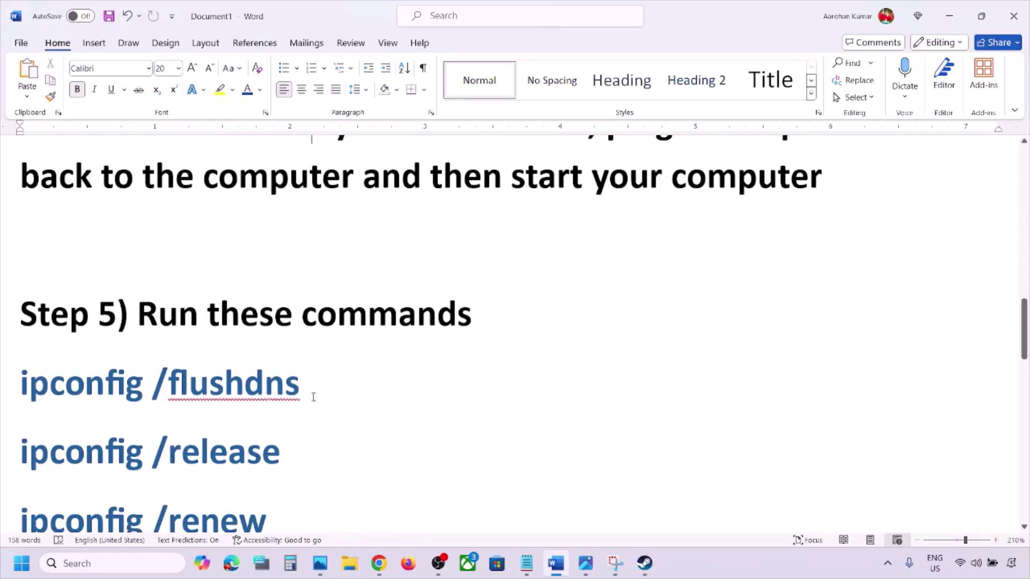
click(110, 563)
text(cmd)
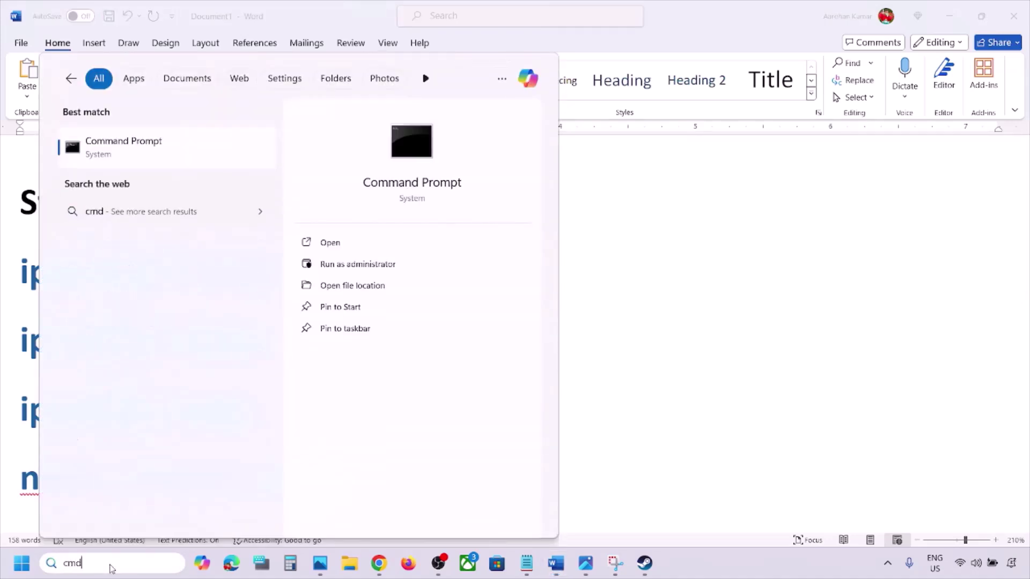
right_click(131, 157)
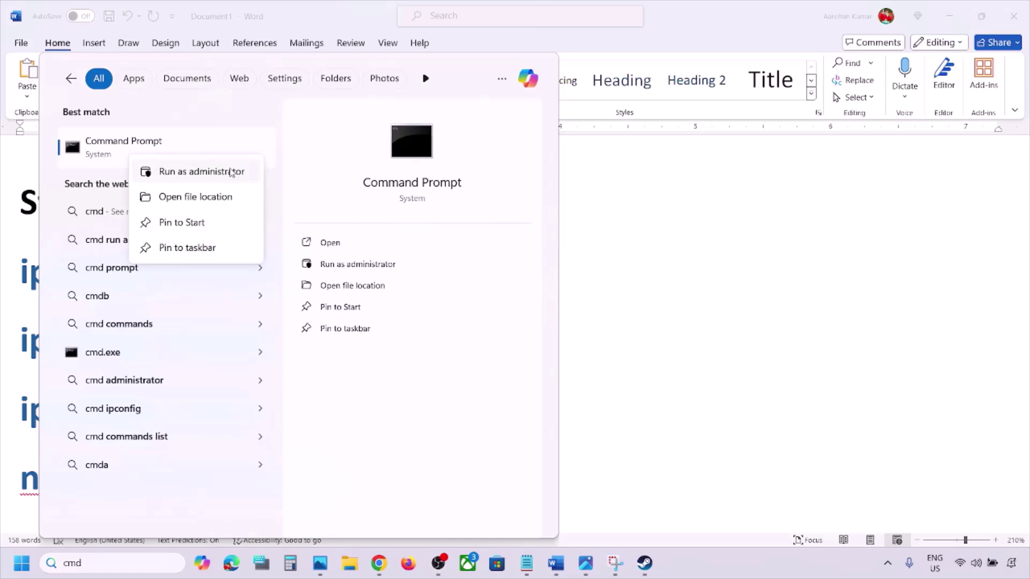
click(220, 172)
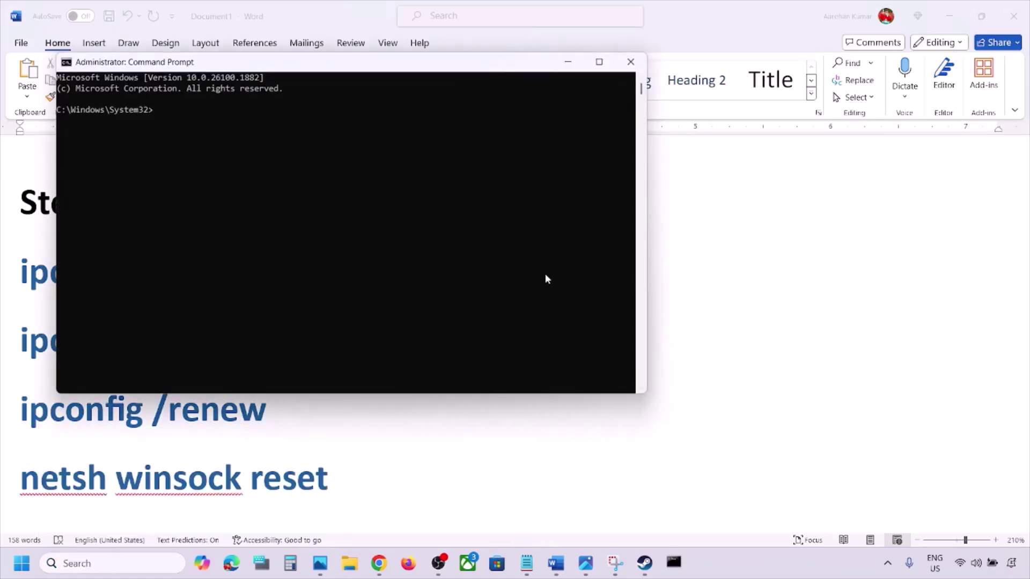
click(809, 347)
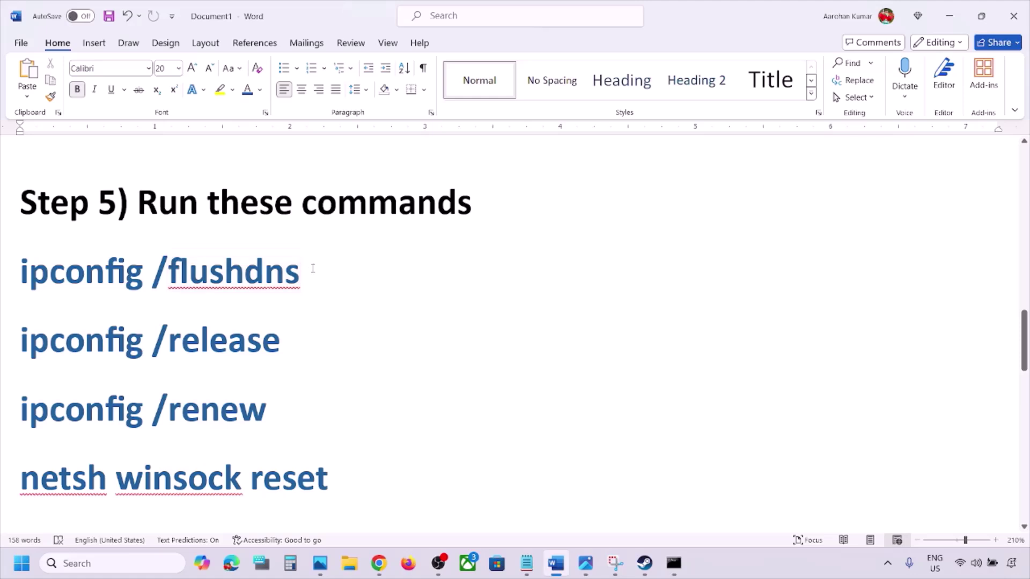
Copy ipconfig /flushdns from the Step 5 list and run it in the administrator Command Prompt
drag(308, 274, 26, 282)
right_click(26, 283)
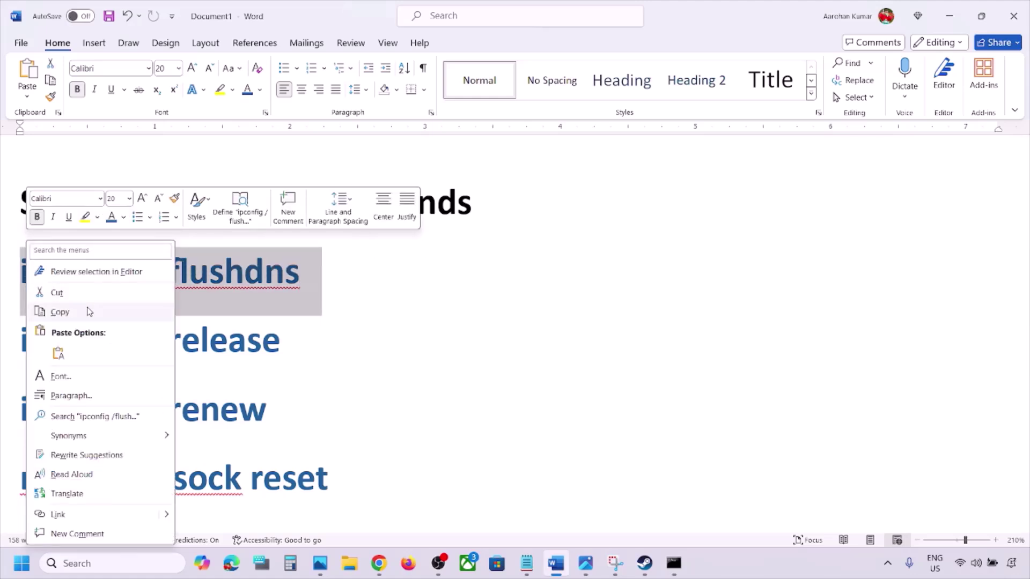
click(85, 311)
click(673, 573)
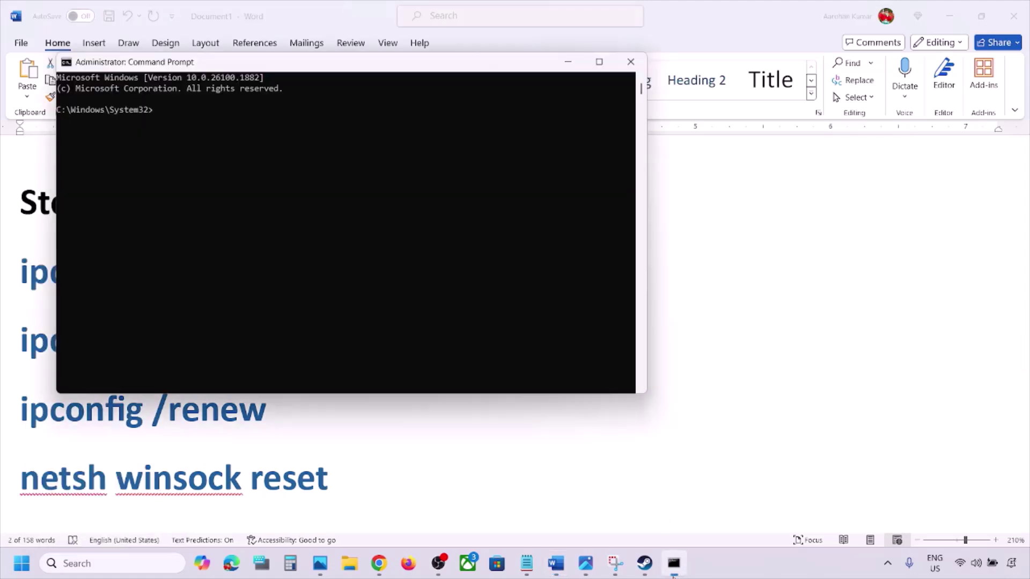
right_click(294, 233)
key(Return)
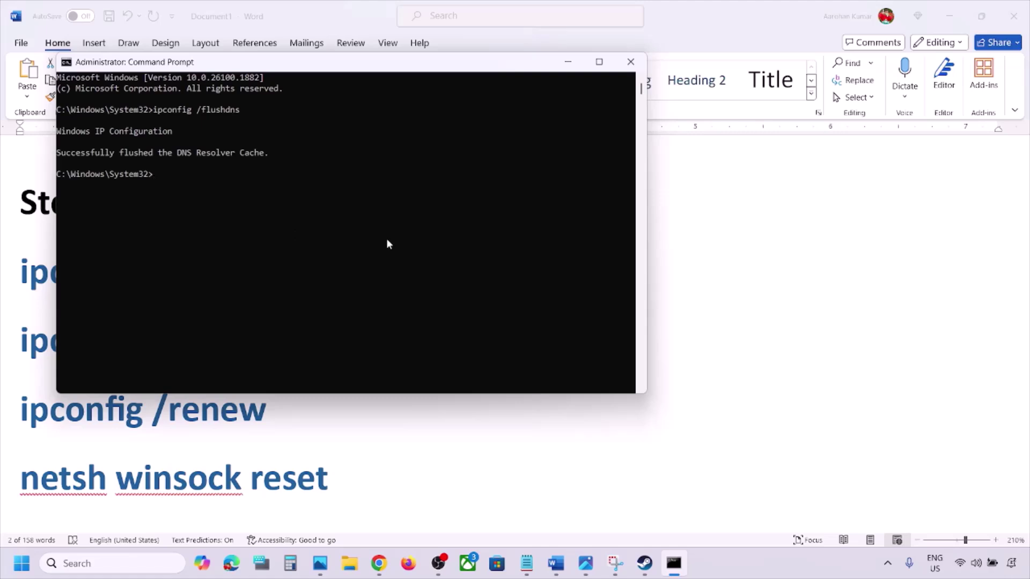
Copy ipconfig /release from the document's command list and run it in Command Prompt
key(alt+Tab)
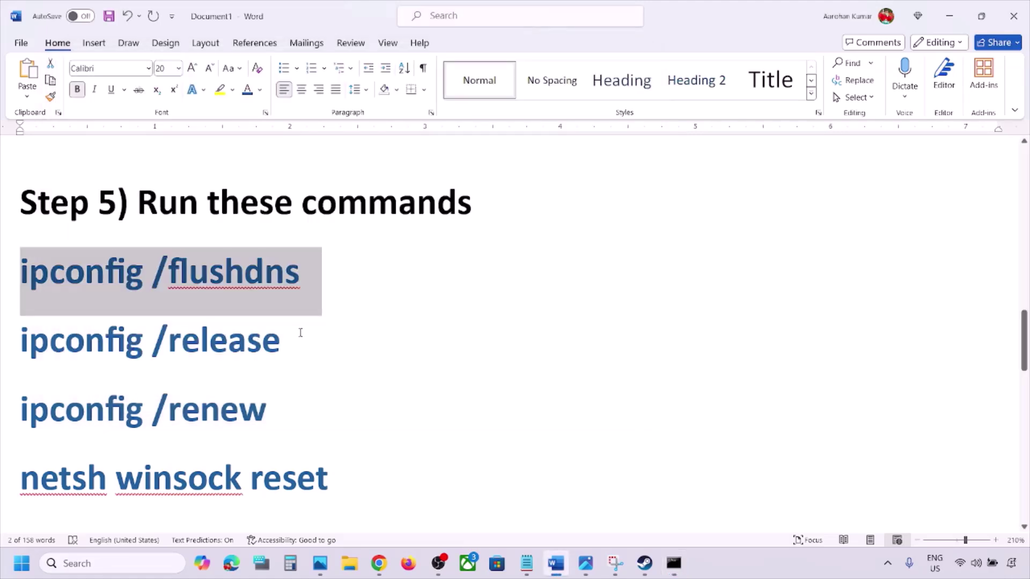
drag(300, 332, 54, 343)
right_click(62, 351)
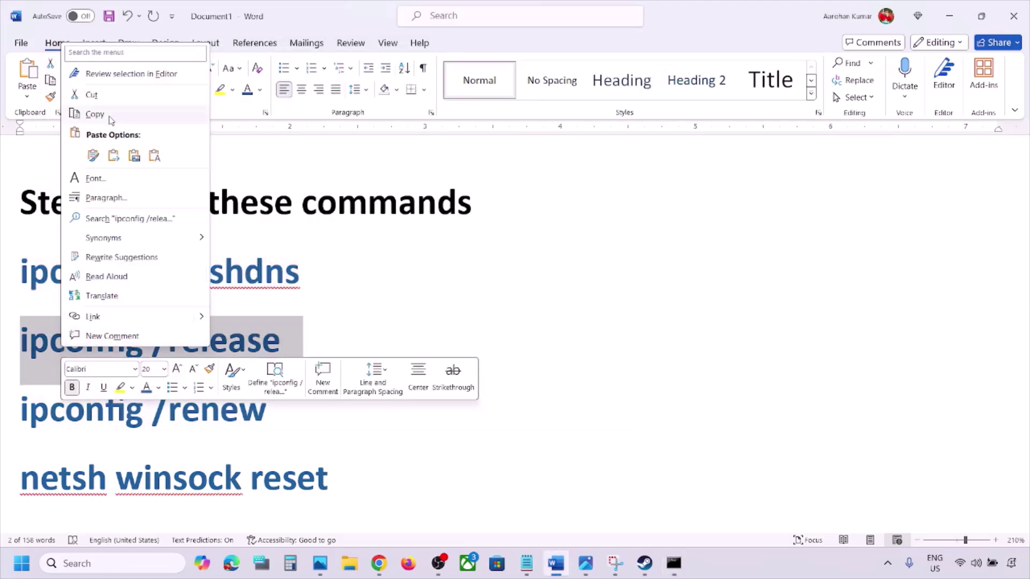
click(95, 114)
click(674, 563)
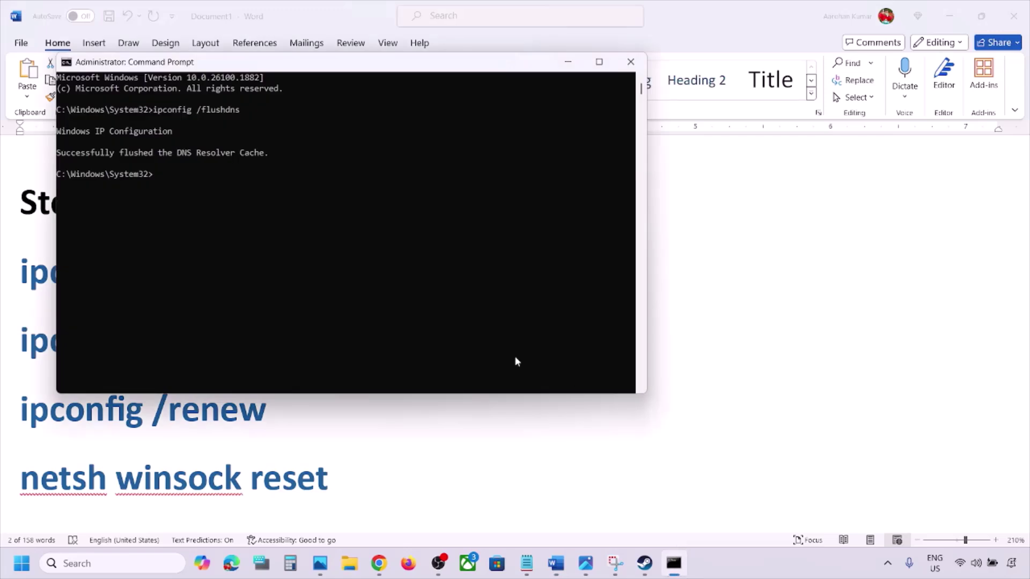
right_click(515, 359)
key(Return)
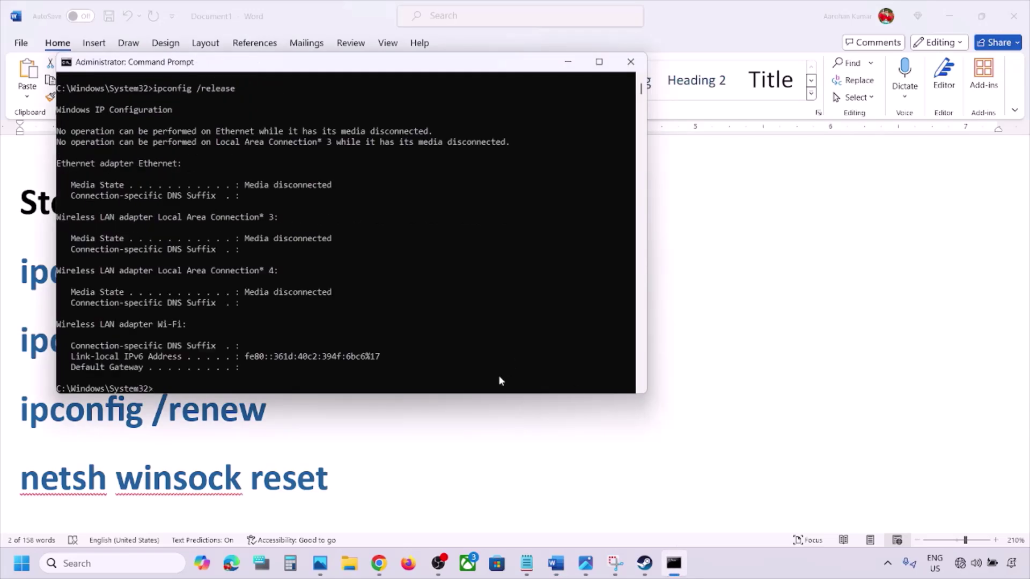
Return to the document, copy ipconfig /renew, and run it in Command Prompt
click(457, 445)
scroll(349, 421, down, 3)
scroll(341, 415, up, 1)
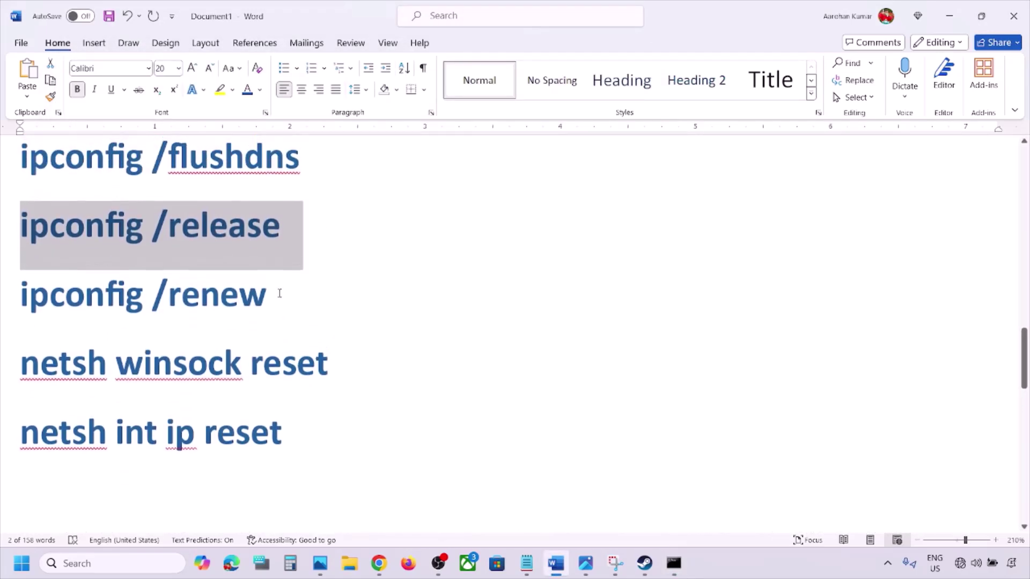
triple_click(354, 309)
key(ctrl+c)
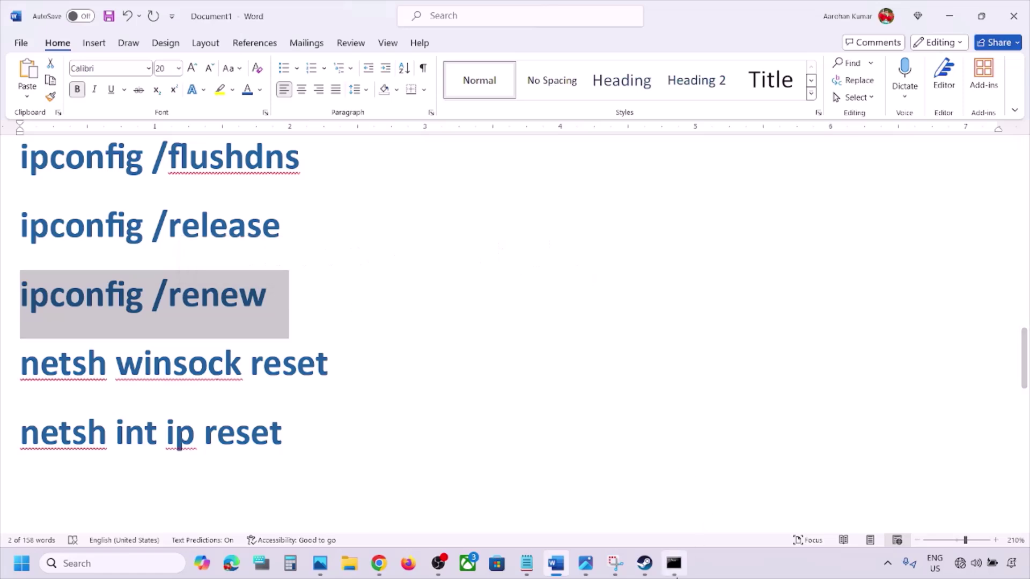
key(alt+Tab)
right_click(527, 344)
key(Return)
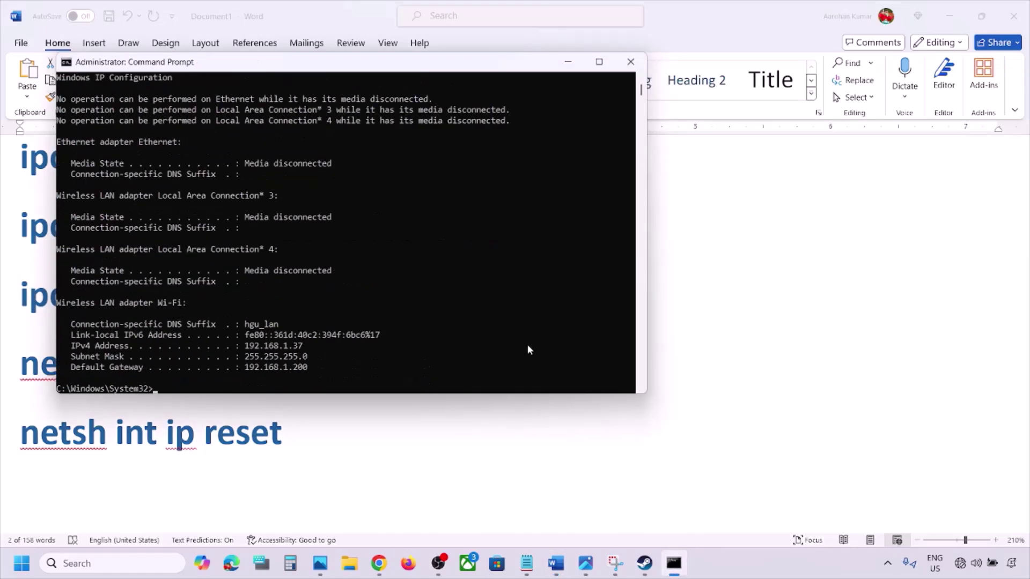
Copy netsh winsock reset from the document and run it in Command Prompt
key(alt+Tab)
triple_click(343, 362)
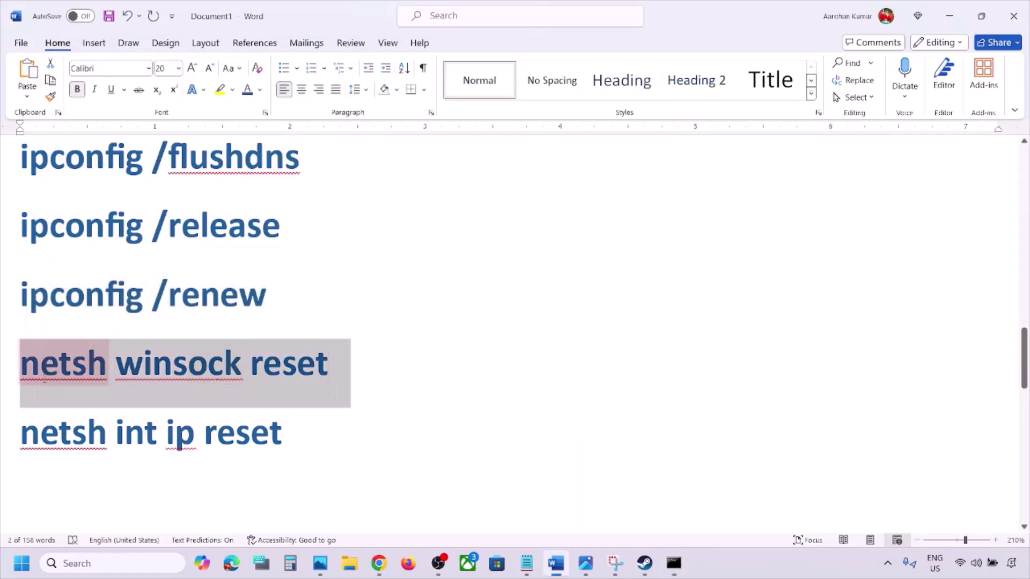
key(ctrl+c)
click(674, 563)
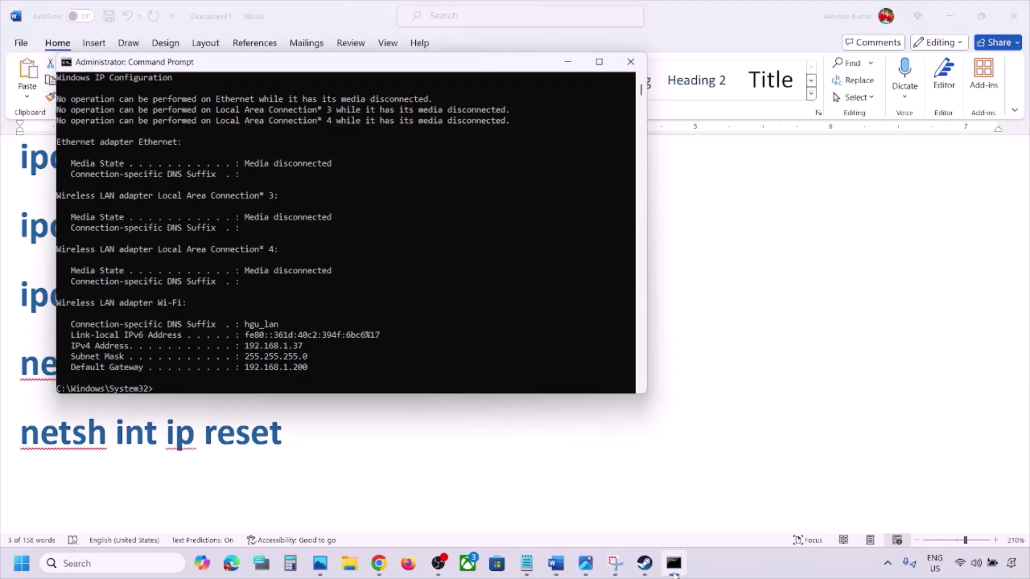
key(ctrl+v)
key(Return)
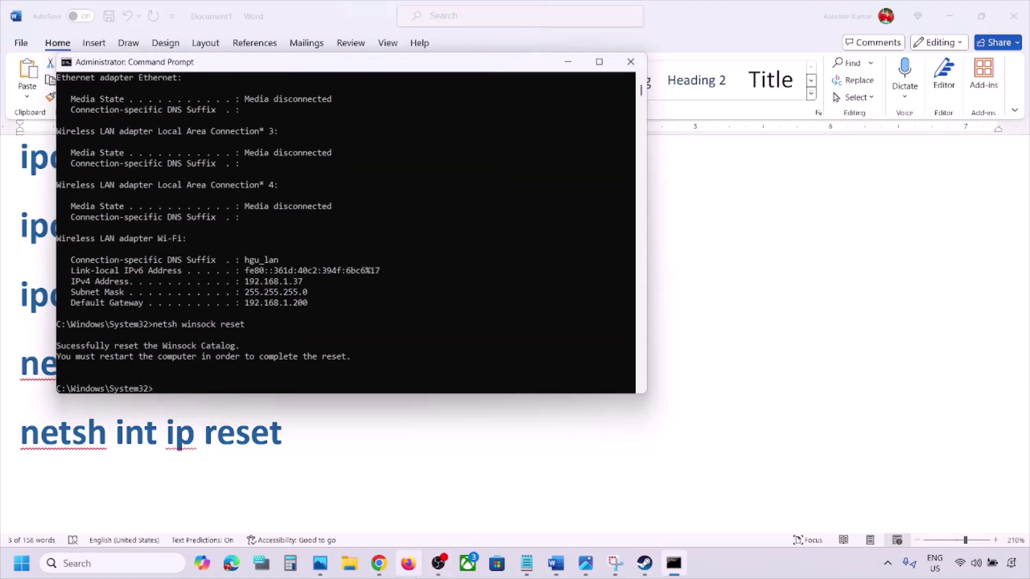
Copy netsh int ip reset from the document, run it in Command Prompt, and close the Command Prompt window
key(alt+Tab)
triple_click(323, 433)
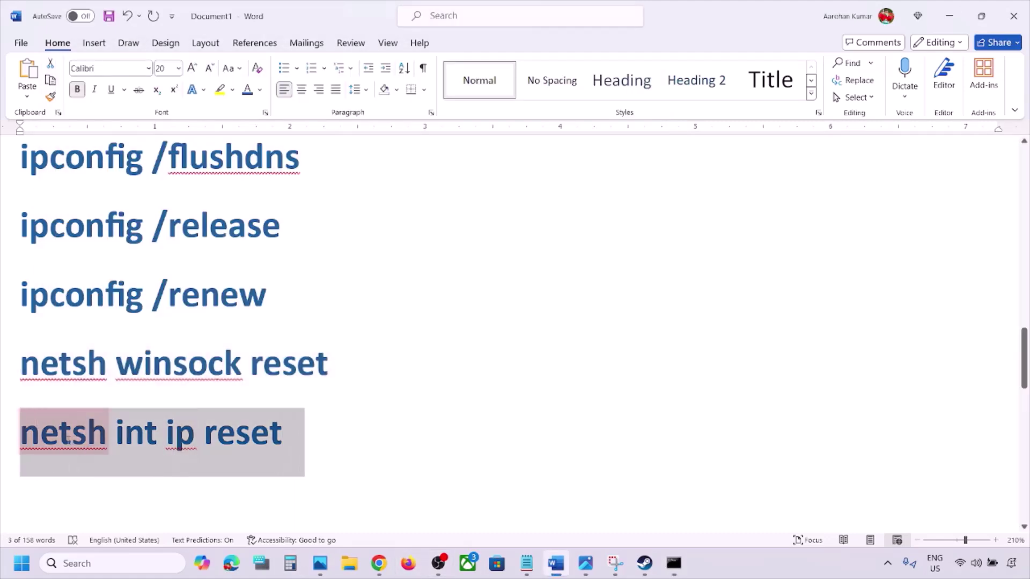
key(ctrl+c)
click(673, 563)
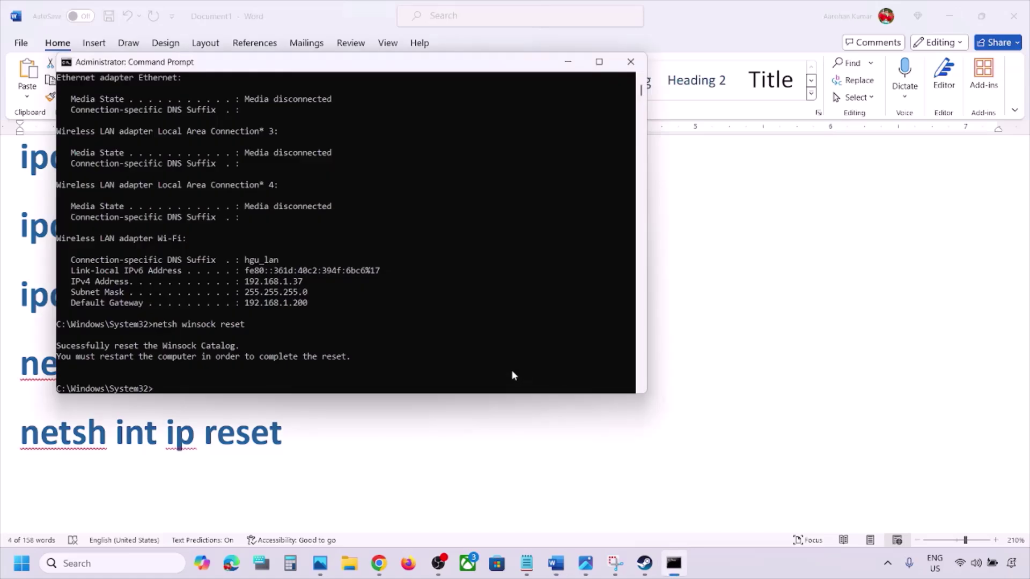
right_click(512, 373)
key(Return)
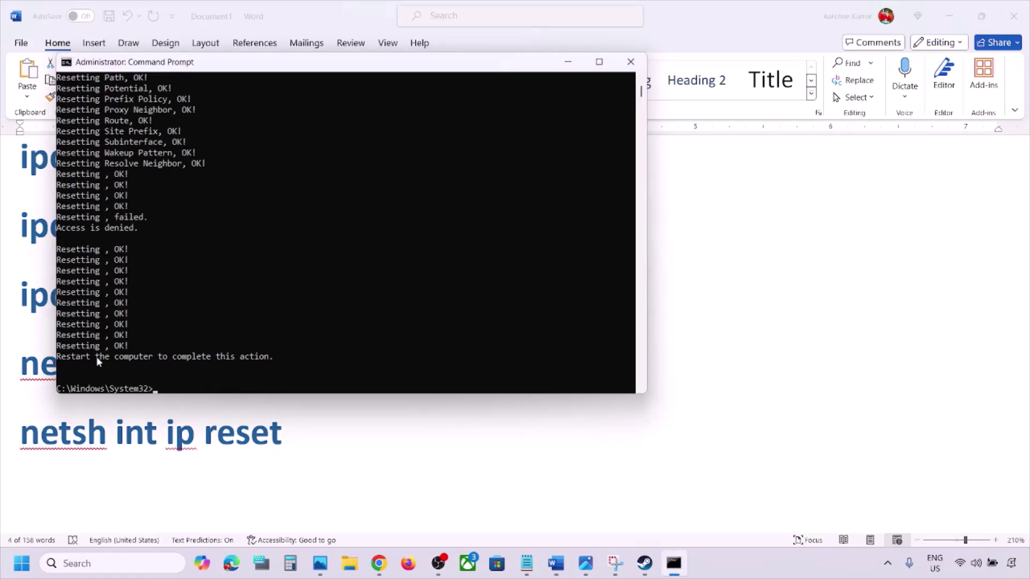
drag(69, 363, 207, 347)
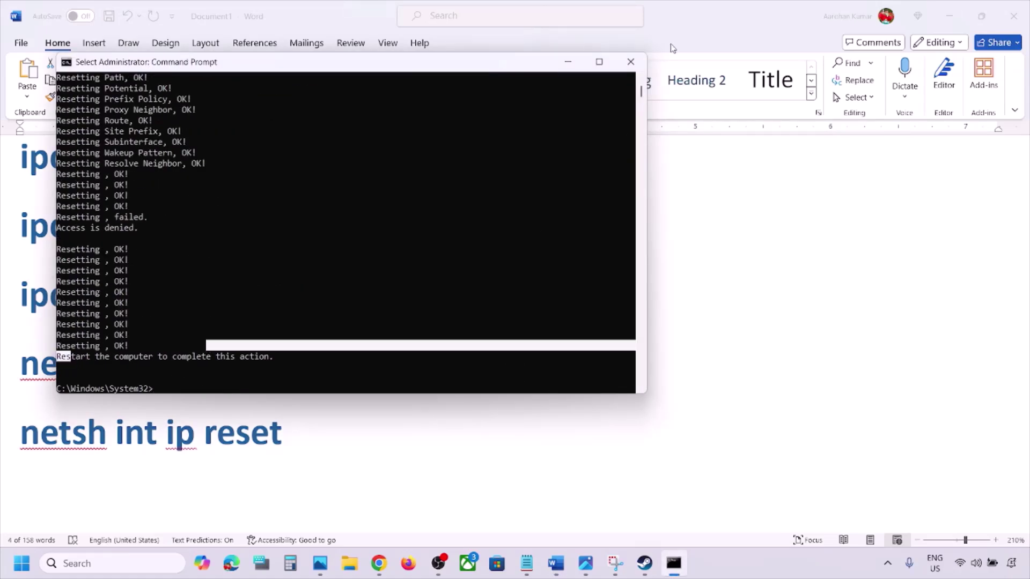
click(631, 62)
Look up the Restart choice in the computer's power options, and dismiss them without restarting
click(21, 568)
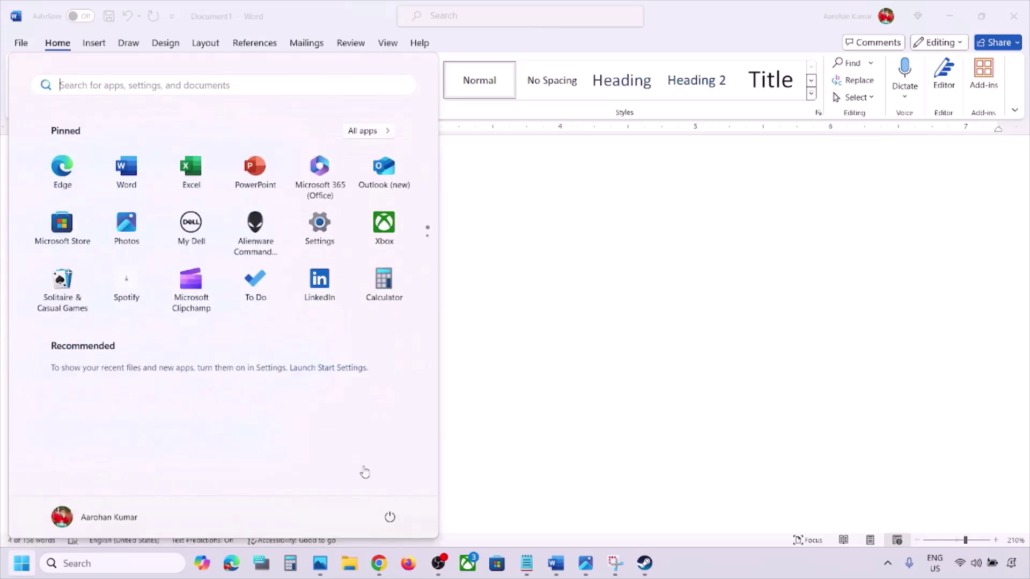
click(390, 516)
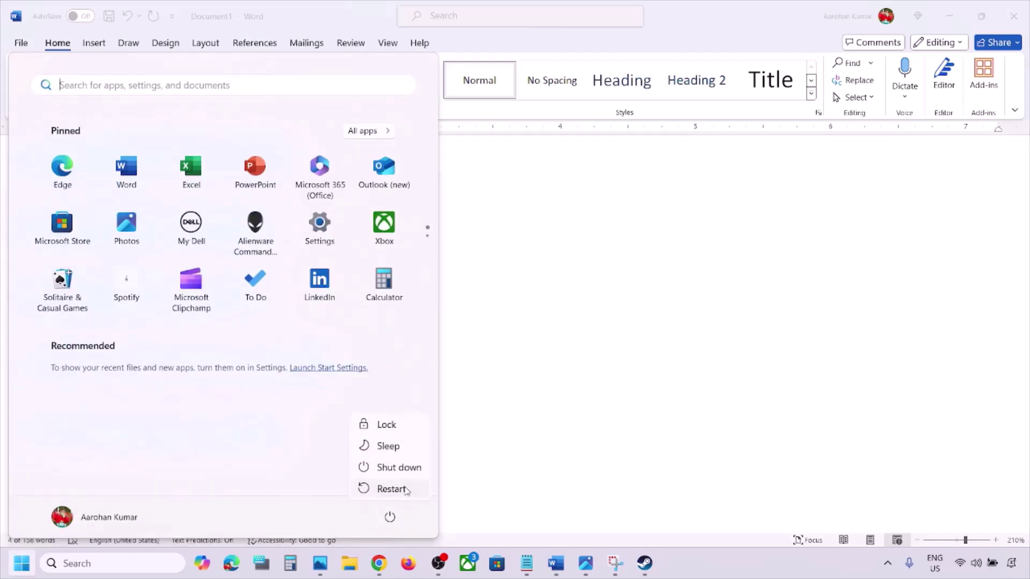
click(631, 403)
Go to Step 6 and highlight its instructions in turn, from third-party antivirus programs to controlled folder access and firewall for Windows Security users
scroll(420, 401, down, 5)
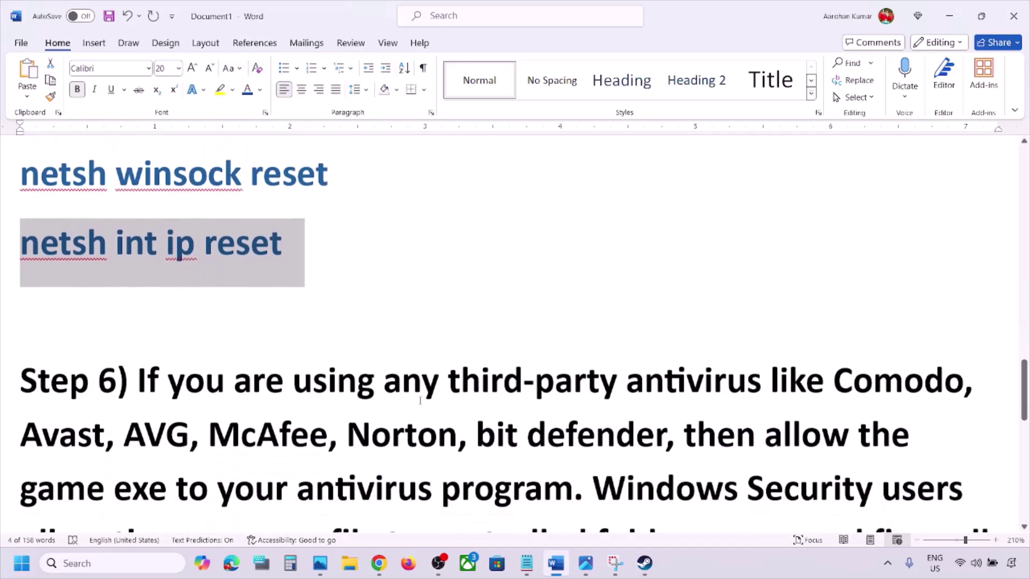
scroll(419, 401, down, 1)
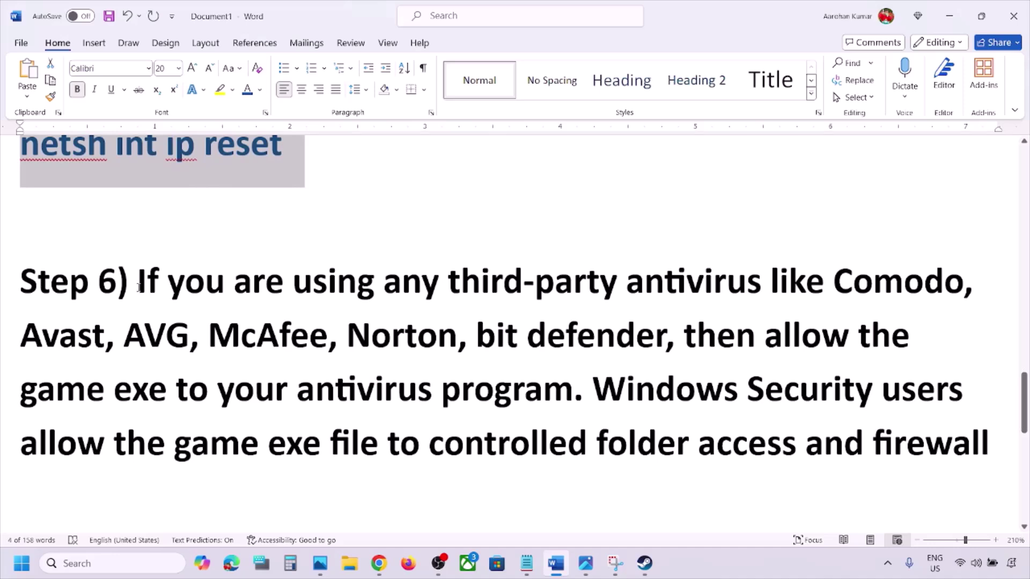
drag(138, 278, 801, 330)
double_click(807, 337)
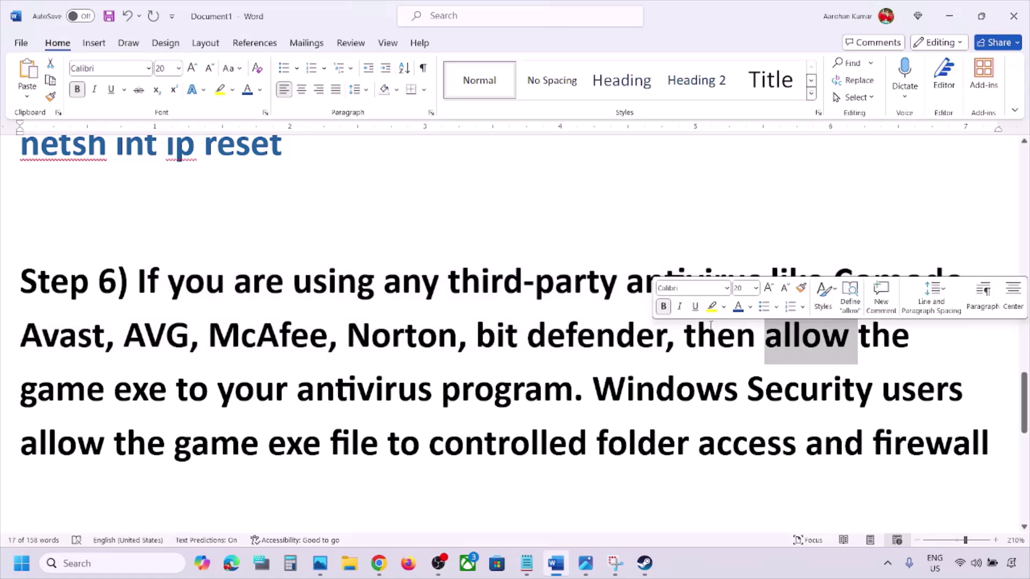
drag(692, 337, 567, 382)
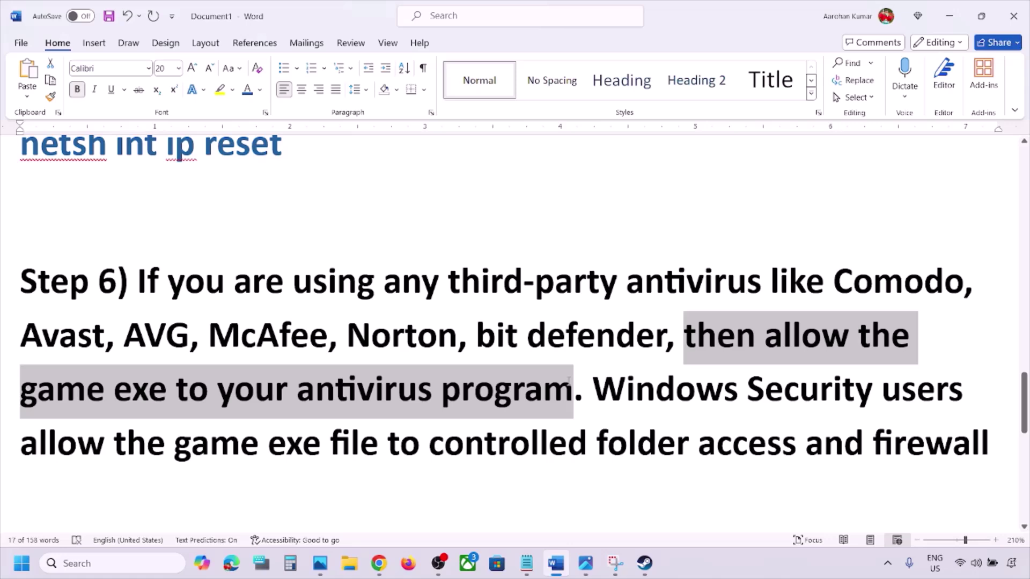
drag(569, 382, 879, 391)
drag(804, 391, 988, 445)
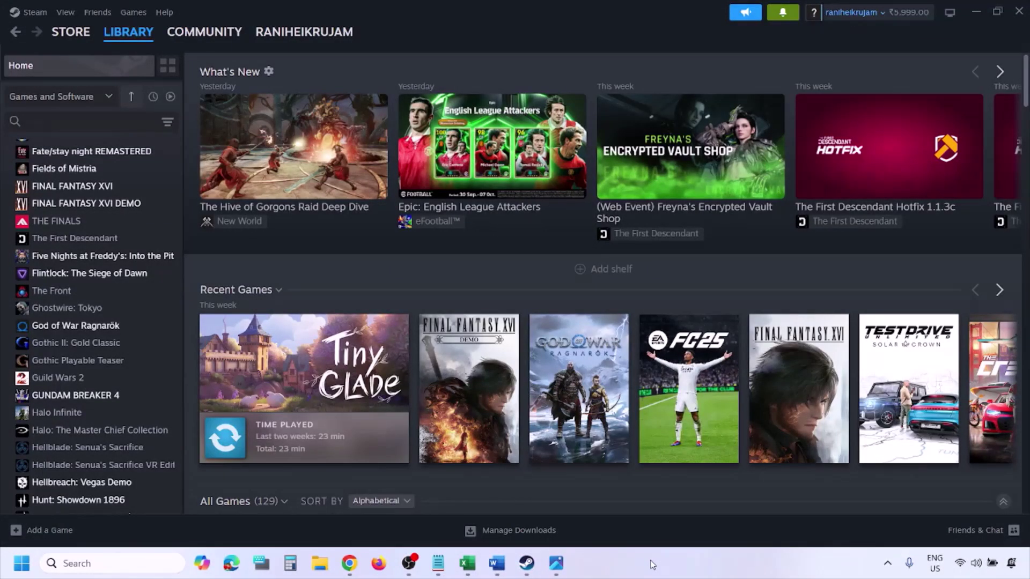
Open Windows Settings and go through Privacy & security and Windows Security to Virus & threat protection
key(super+i)
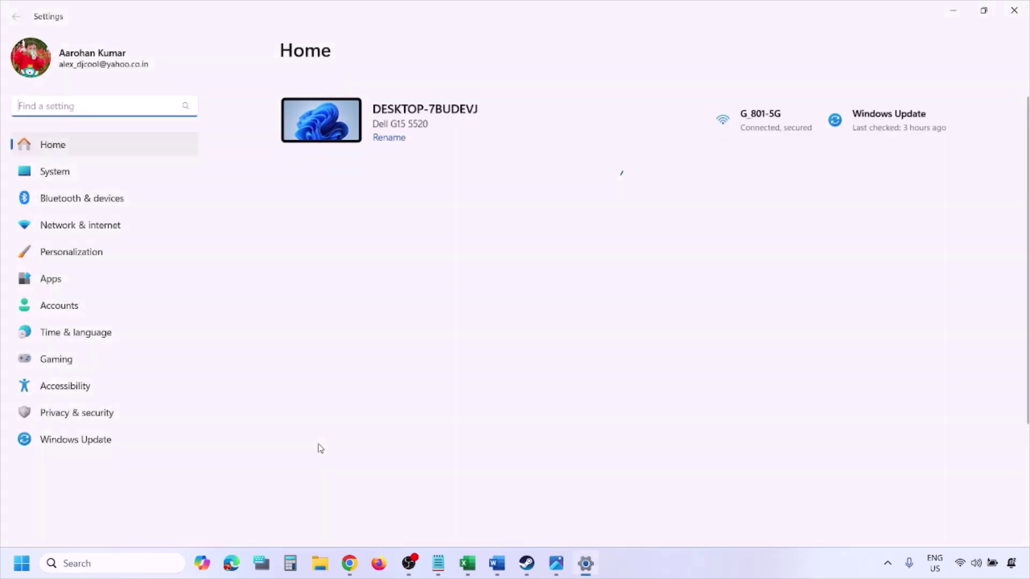
click(108, 418)
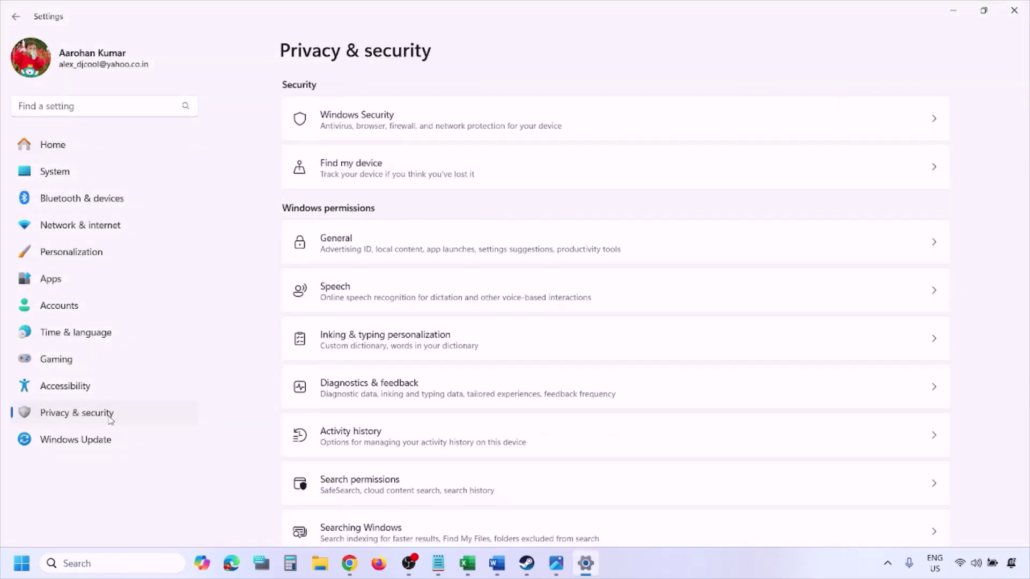
click(373, 128)
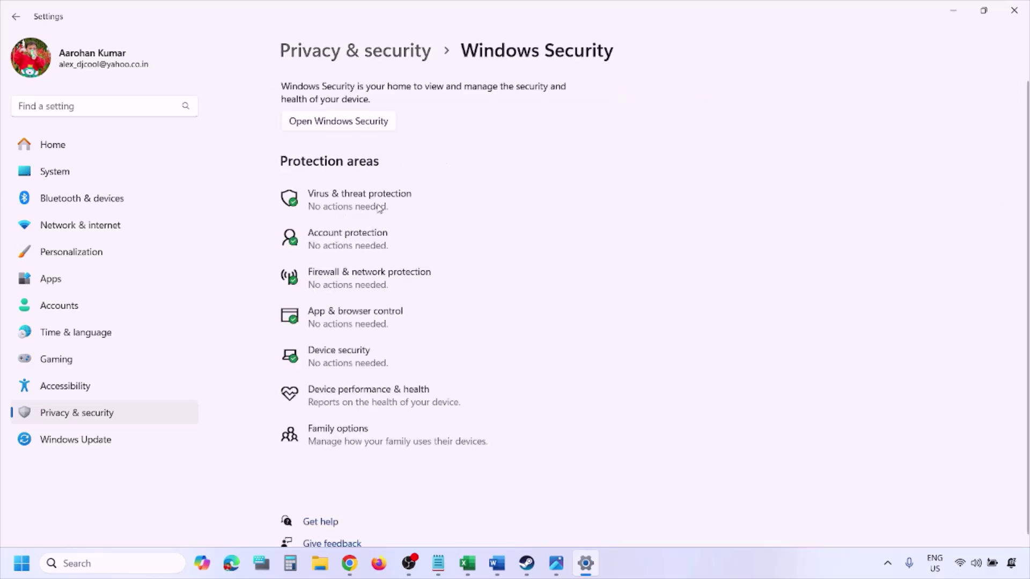
click(377, 208)
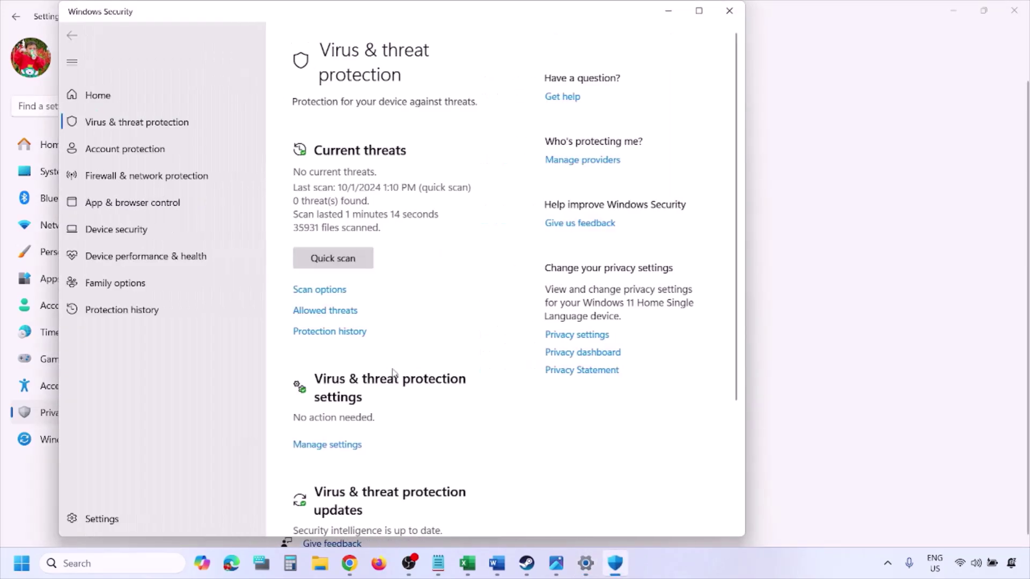
Open the ransomware protection settings and go to the list of apps allowed through Controlled folder access
scroll(392, 374, down, 4)
scroll(394, 374, up, 1)
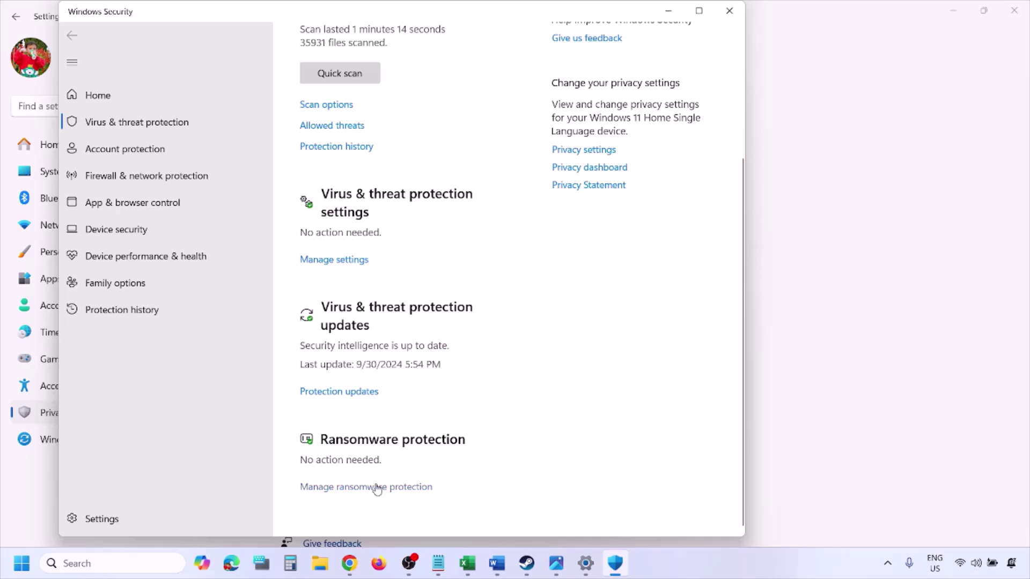
click(377, 488)
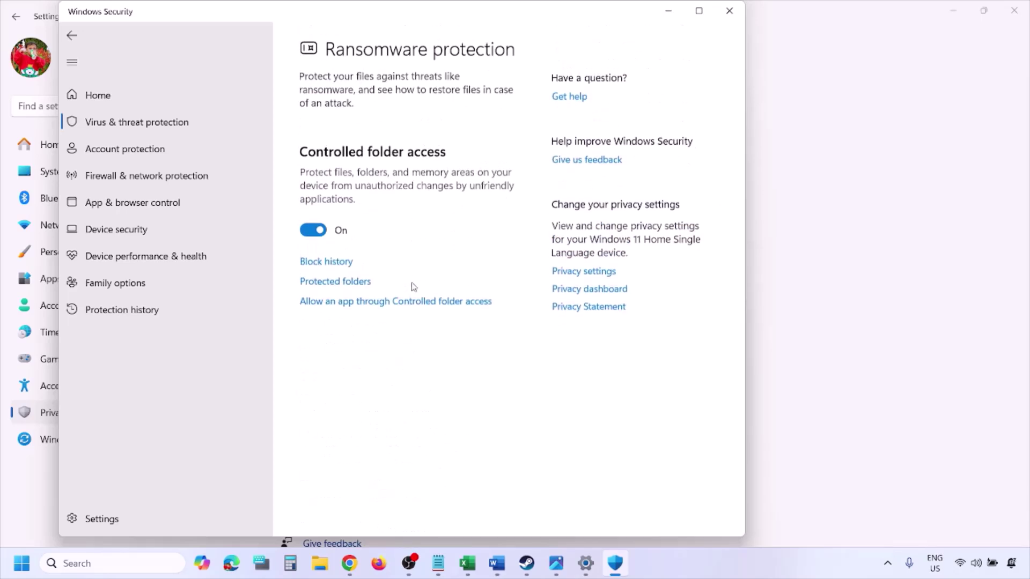
click(390, 303)
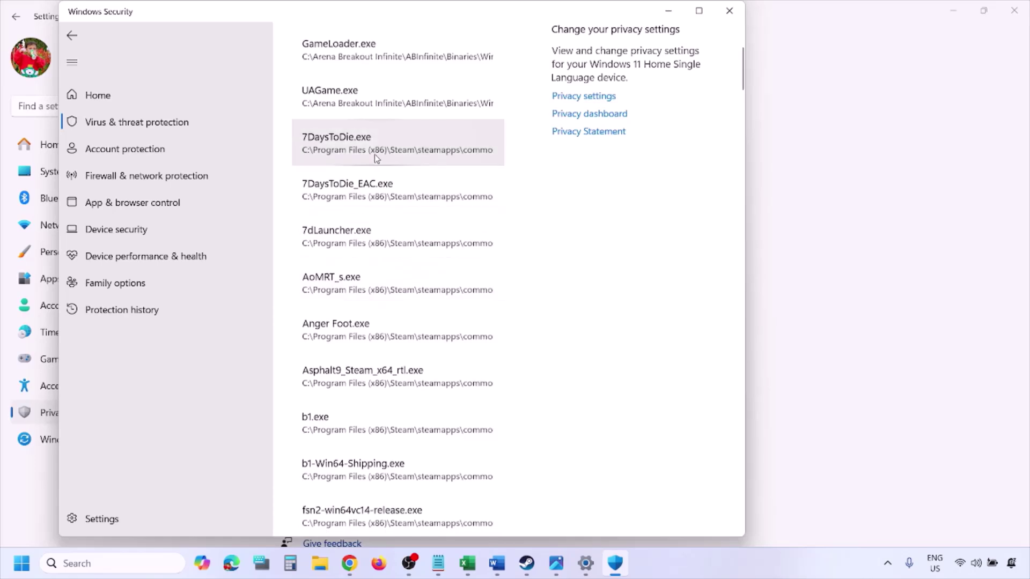
Start adding an allowed app to Controlled folder access by browsing all apps, and open the OS (C:) drive under This PC
scroll(374, 154, up, 3)
click(380, 182)
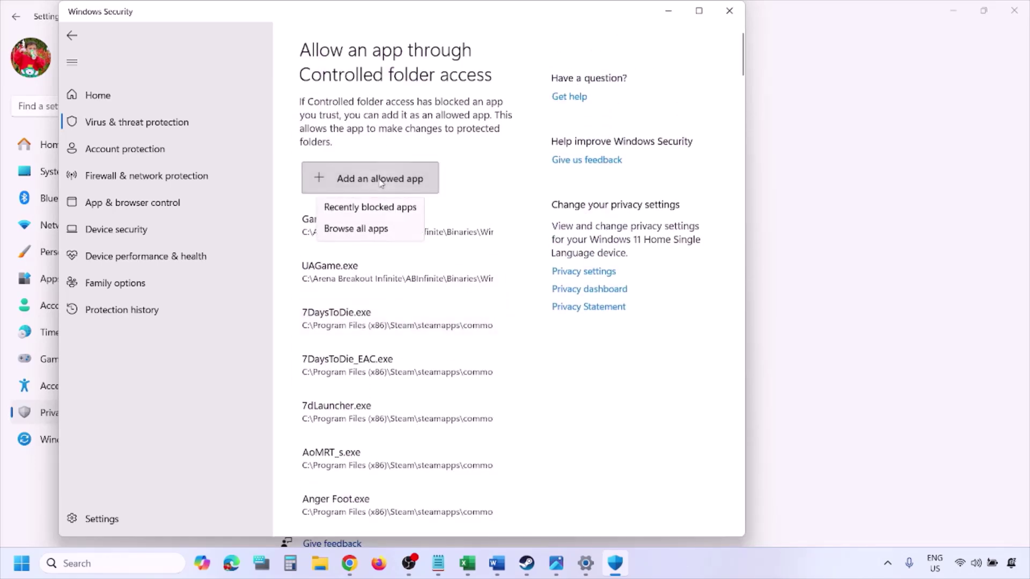
click(387, 234)
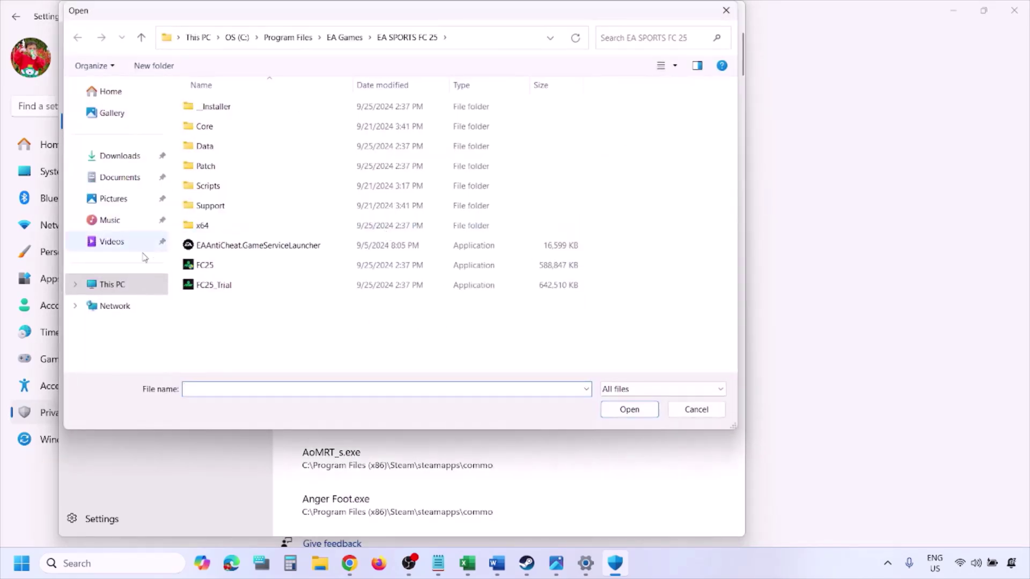
click(114, 284)
click(265, 120)
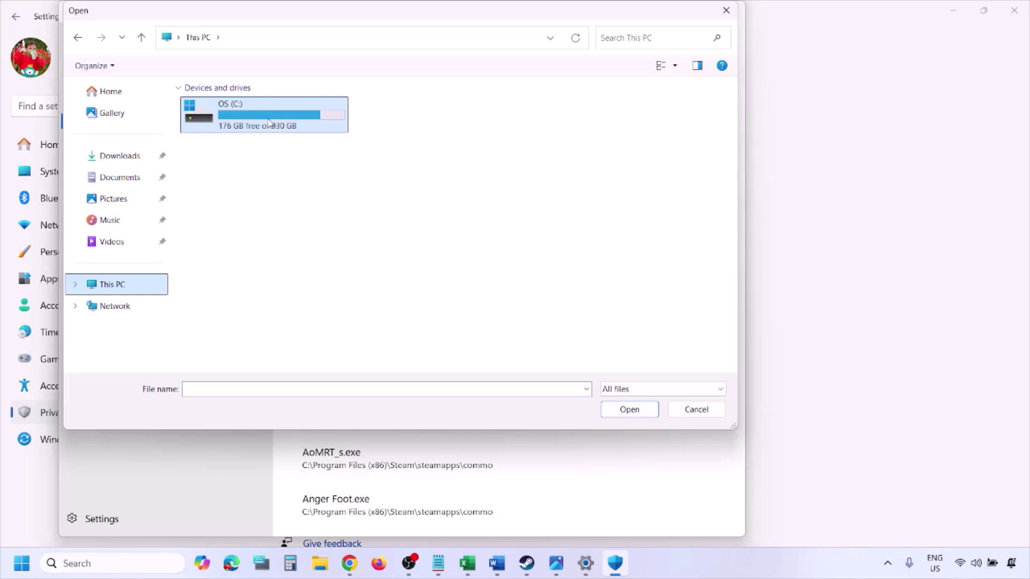
double_click(268, 123)
Browse to Program Files (x86)\Steam\steamapps for the game's exe, and dismiss the file selection without adding an app
scroll(267, 126, down, 3)
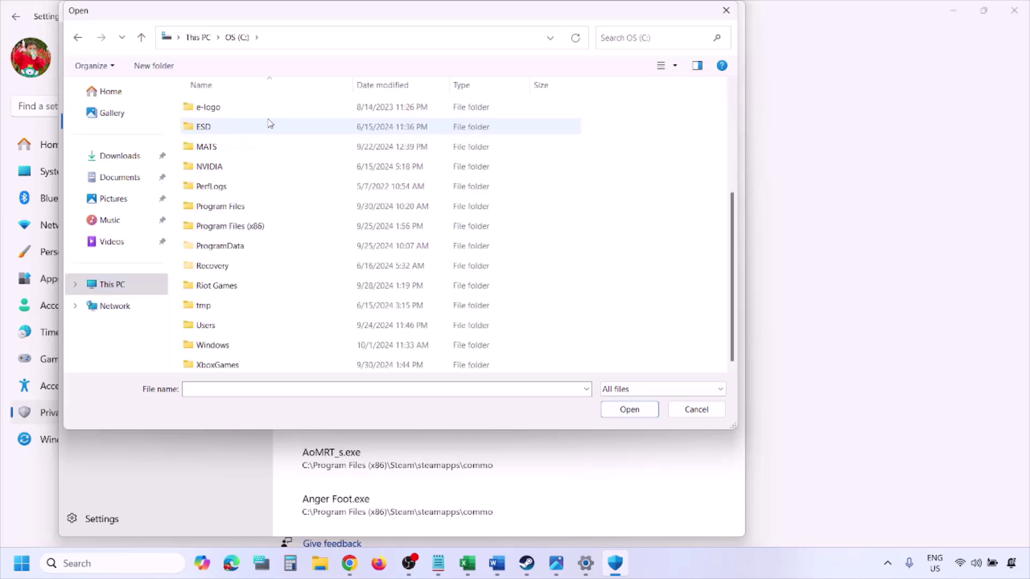
double_click(258, 226)
scroll(260, 225, down, 4)
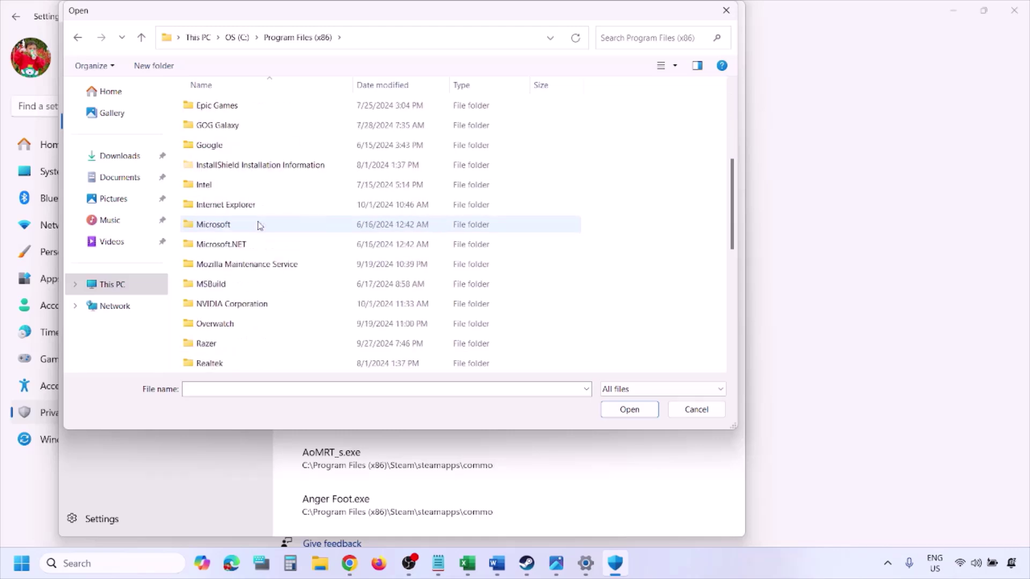
scroll(259, 225, down, 4)
double_click(228, 185)
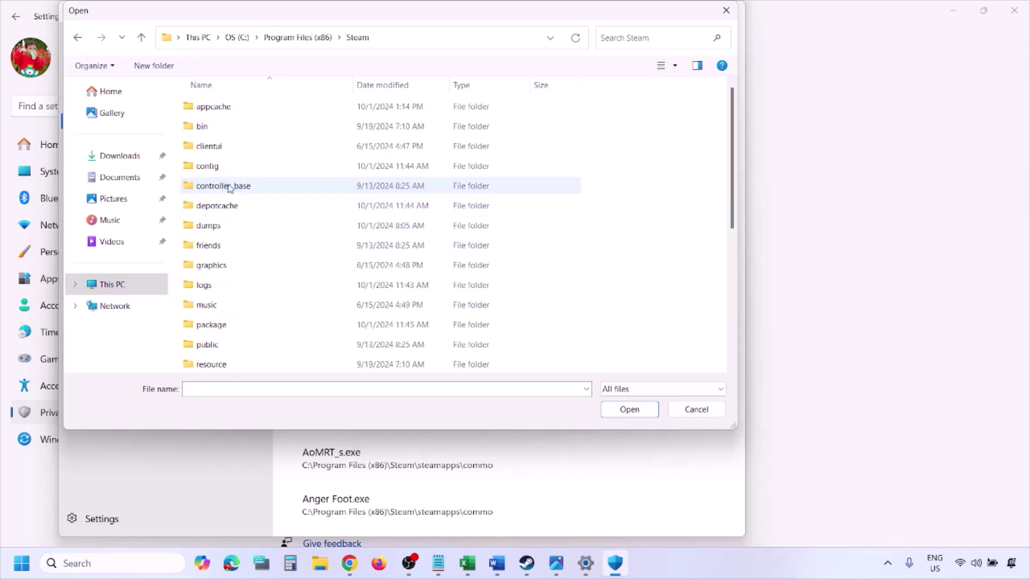
scroll(239, 236, down, 4)
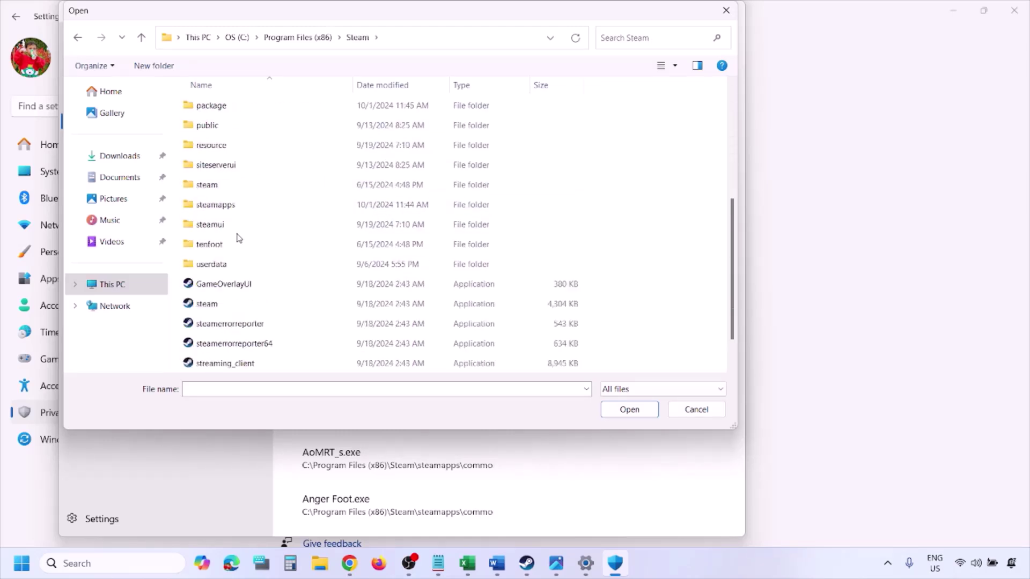
double_click(237, 206)
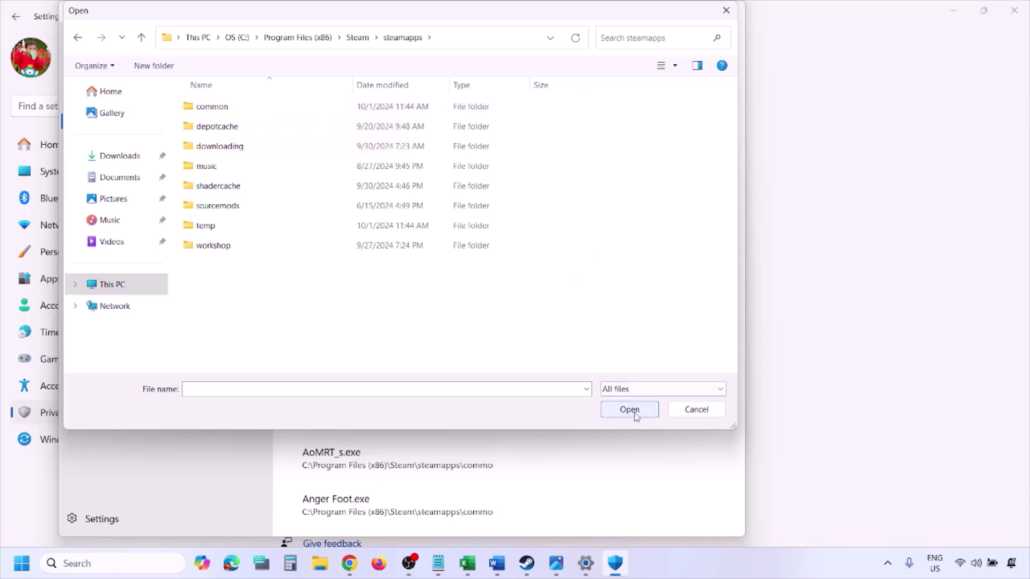
click(693, 413)
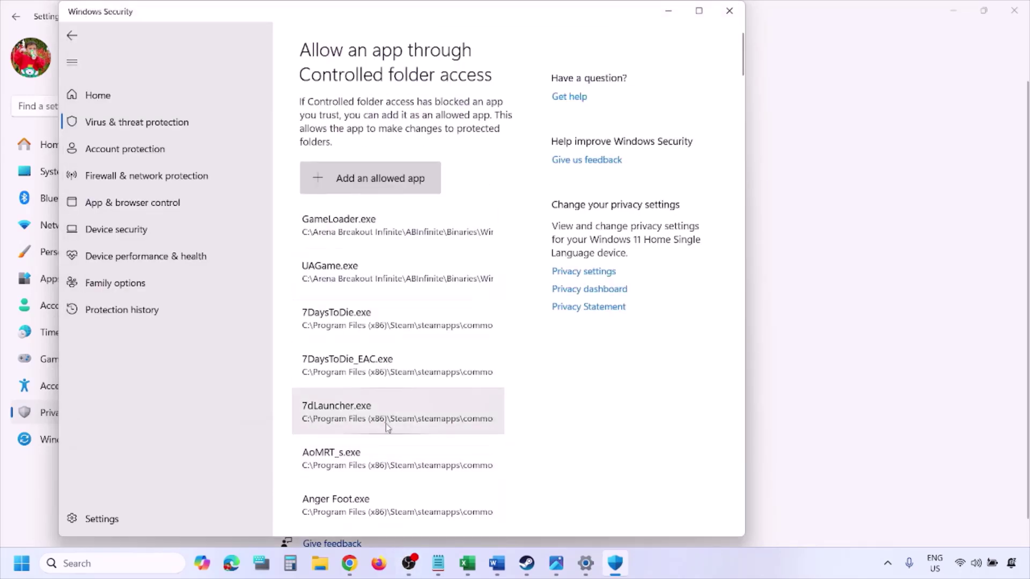
Open Control Panel and go through System and Security and Windows Defender Firewall to the list of apps allowed through the firewall
click(106, 563)
text(ontrol)
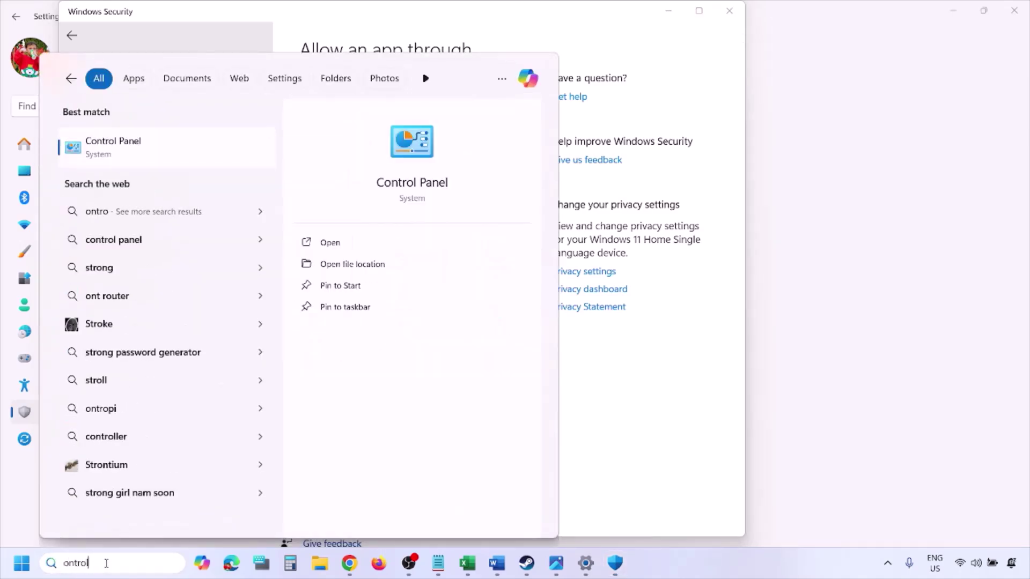
key(Return)
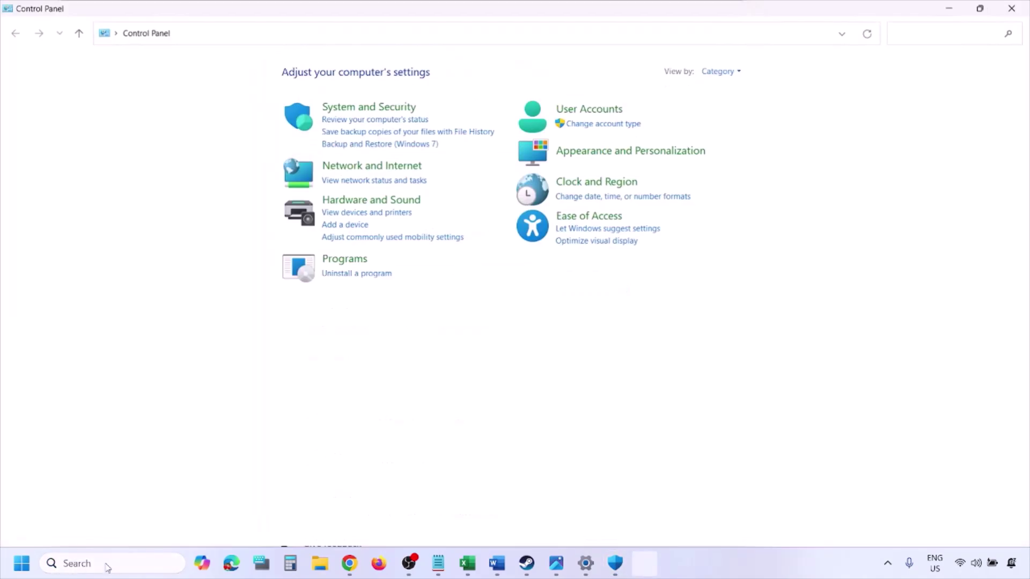
click(354, 106)
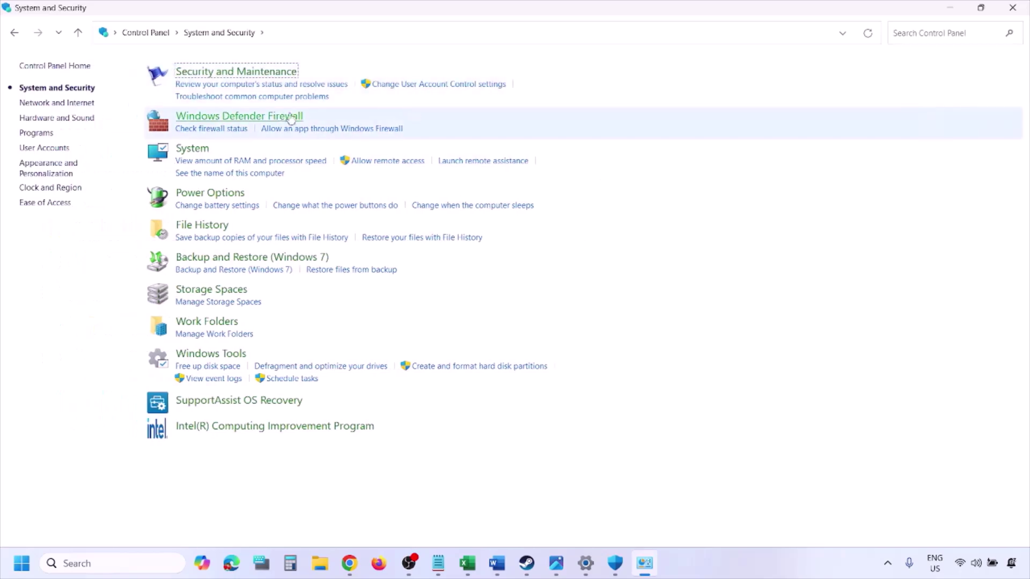
click(279, 115)
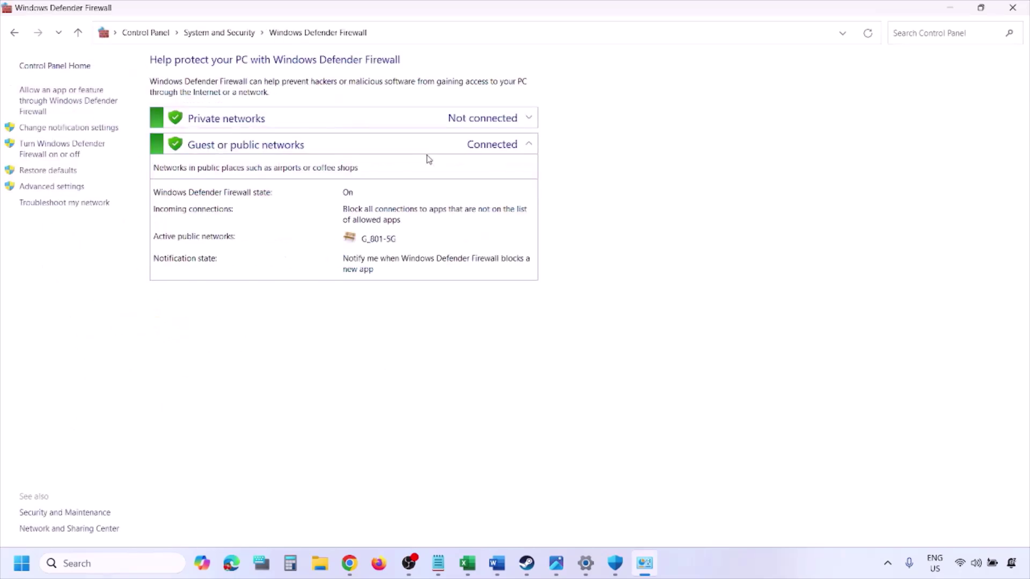
click(70, 99)
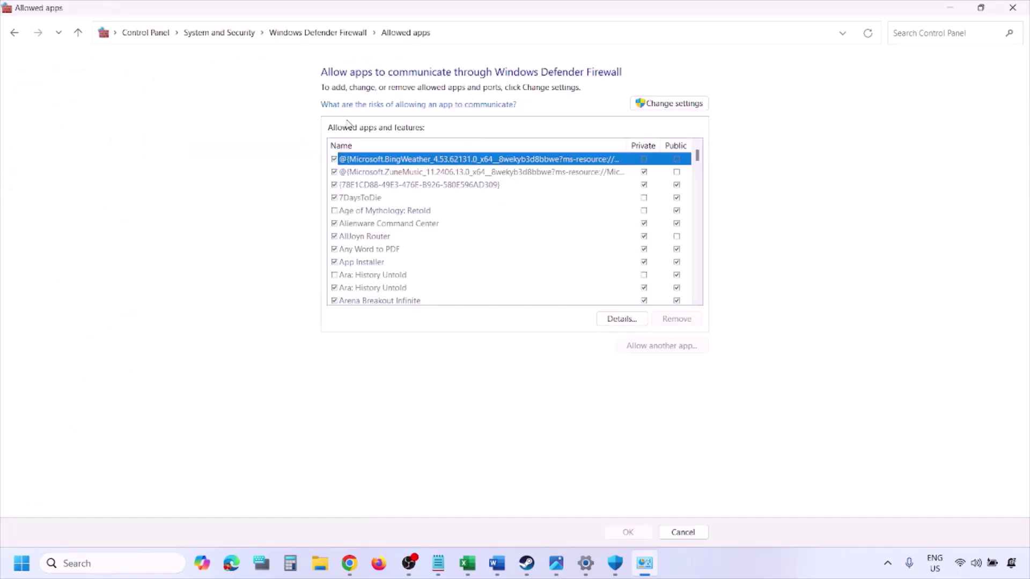
Unlock the firewall's allowed apps for changes, browse This PC for another app to allow, and cancel without adding one, closing Control Panel
click(692, 103)
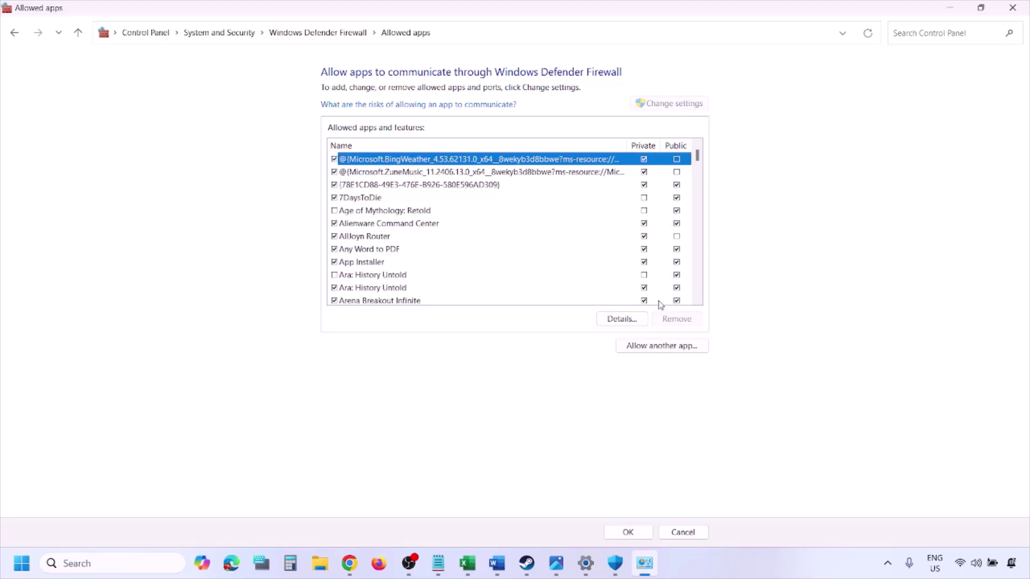
click(663, 347)
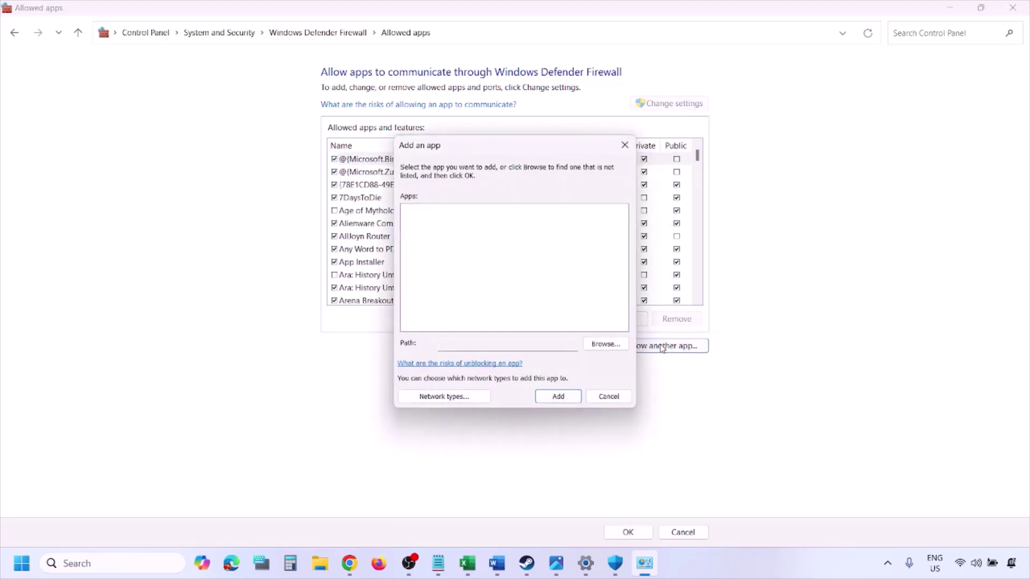
click(608, 346)
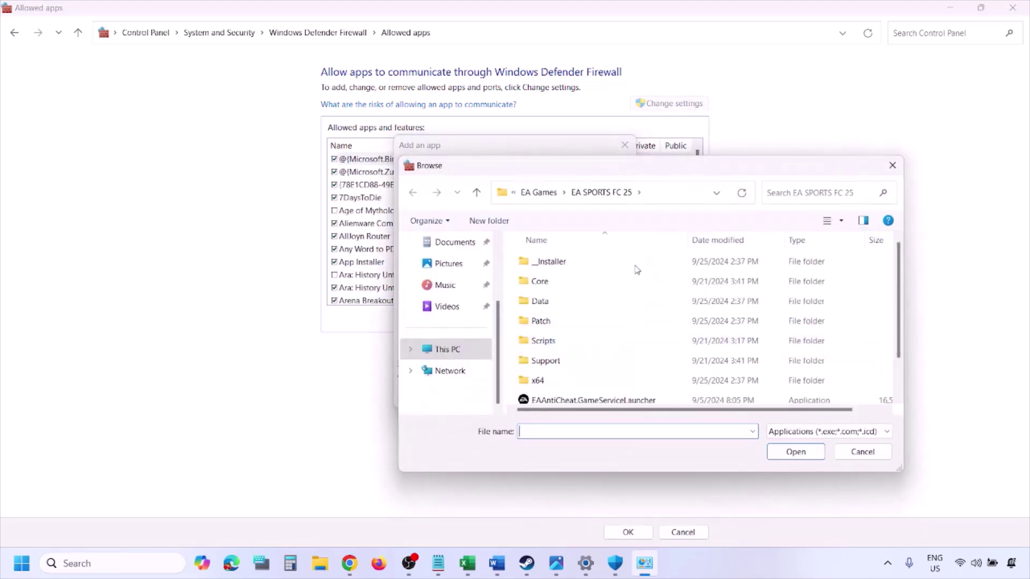
click(472, 353)
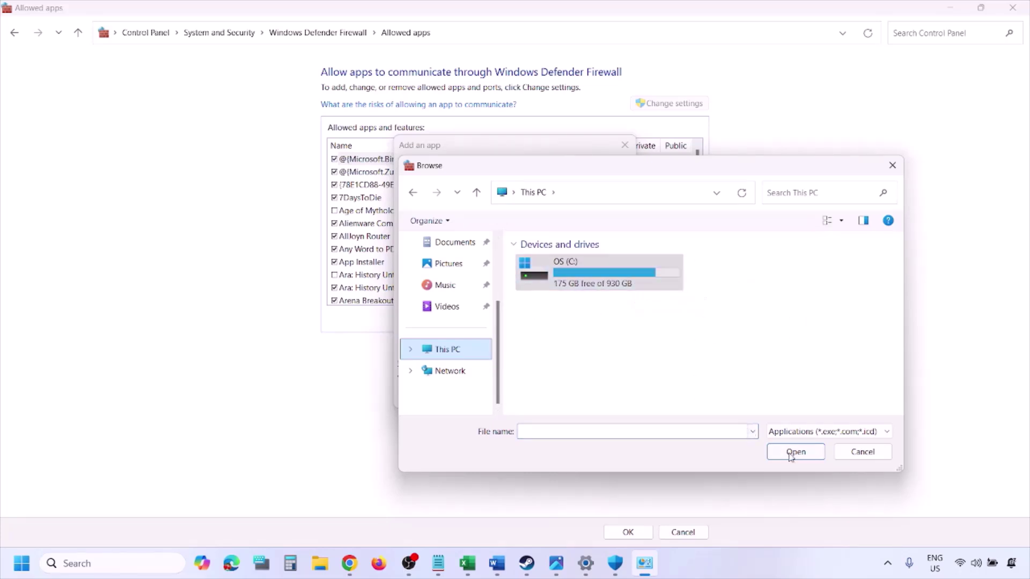
click(861, 451)
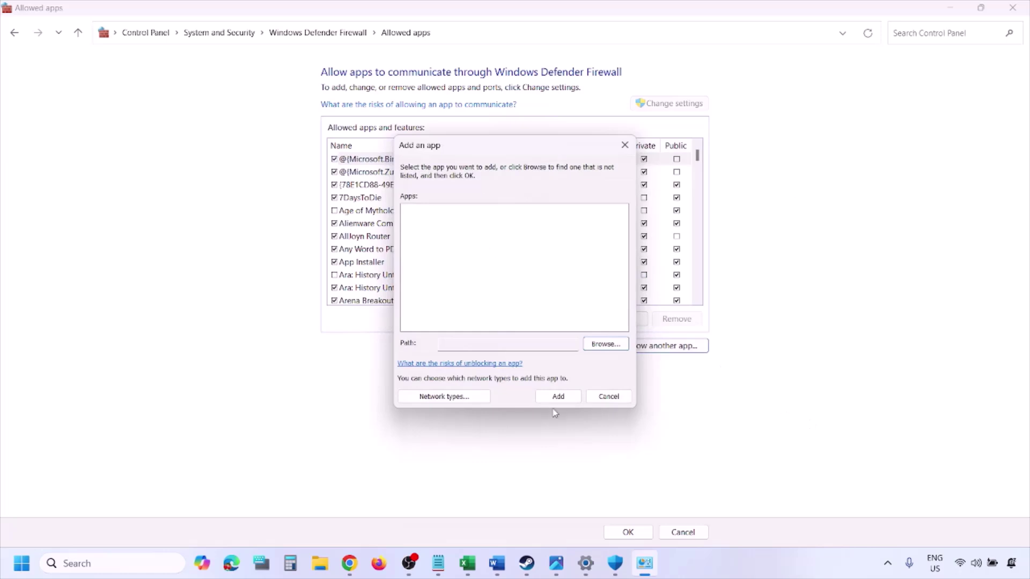
click(603, 400)
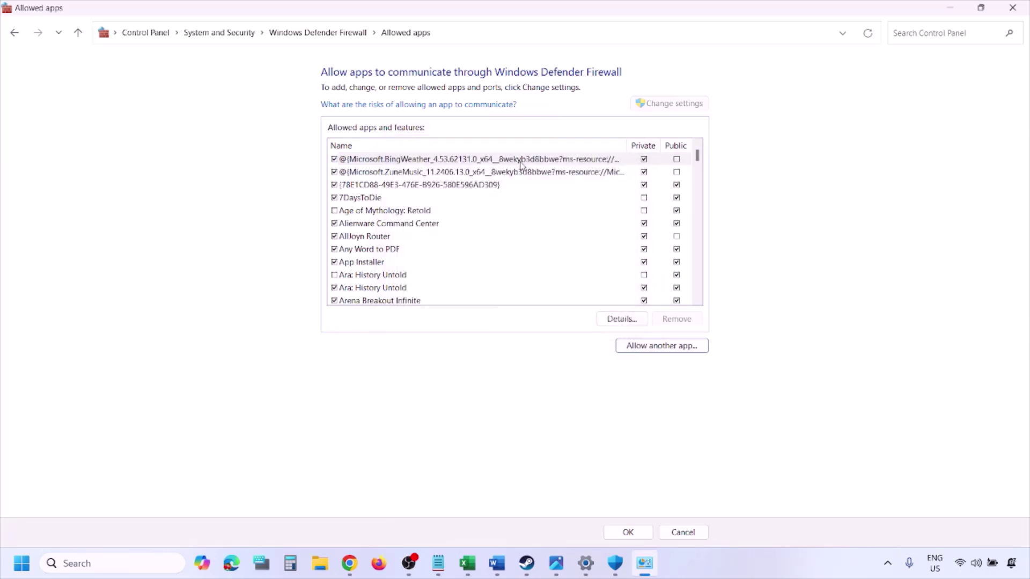
click(1021, 7)
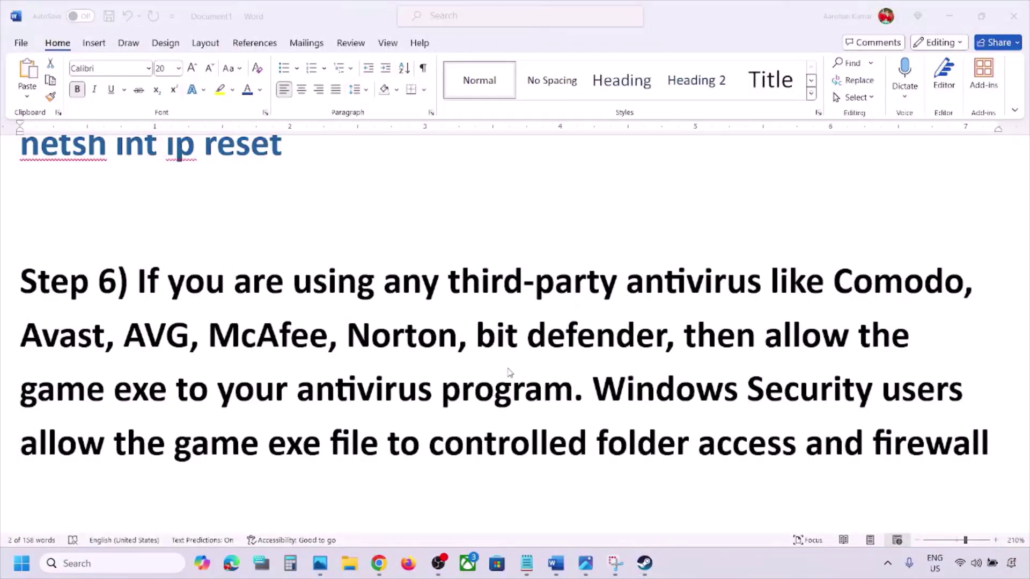
Go to Step 7 in the document, and open the Network and Sharing Center through Control Panel's Network and Internet settings
scroll(509, 373, down, 3)
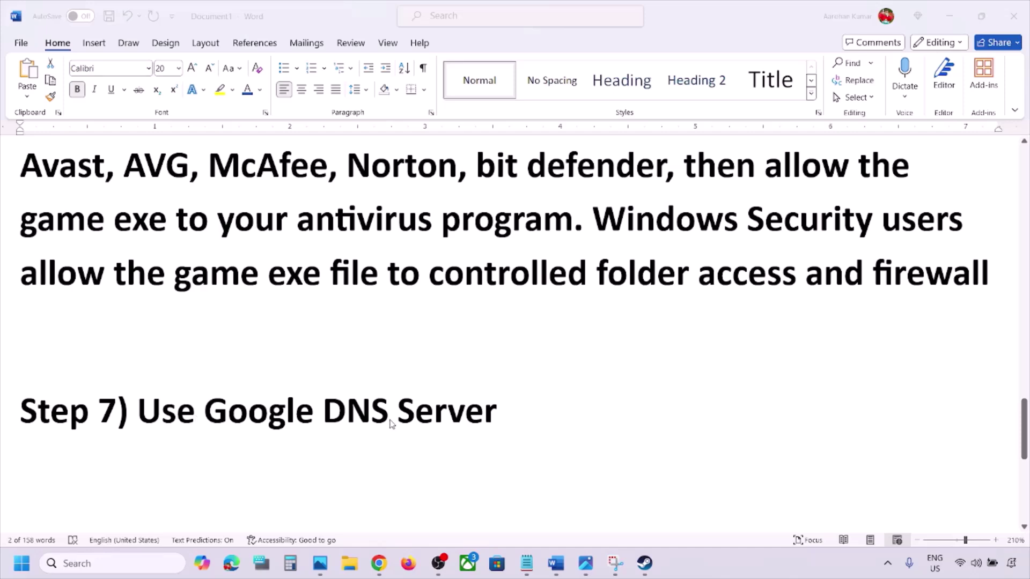
click(85, 558)
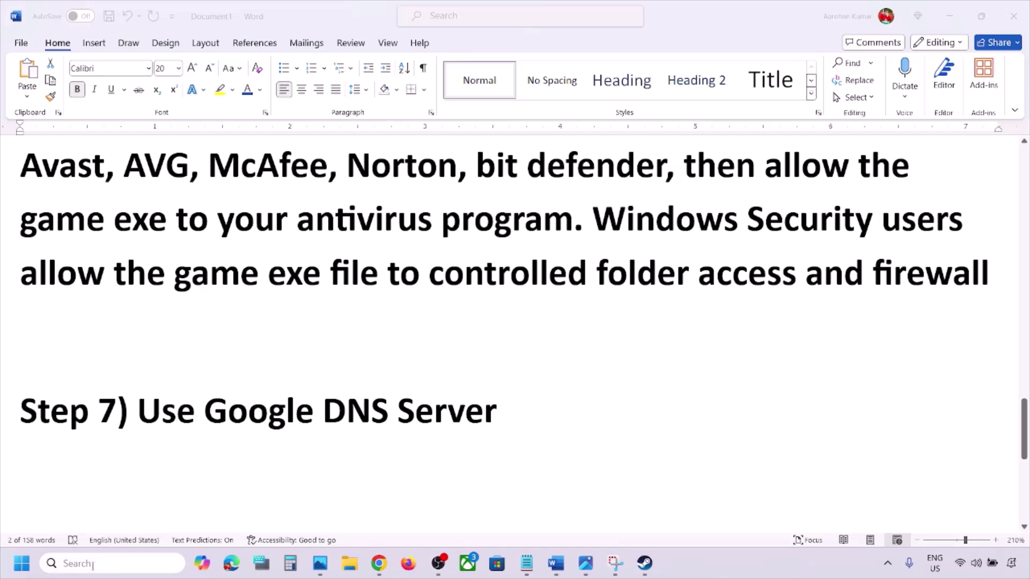
text(control)
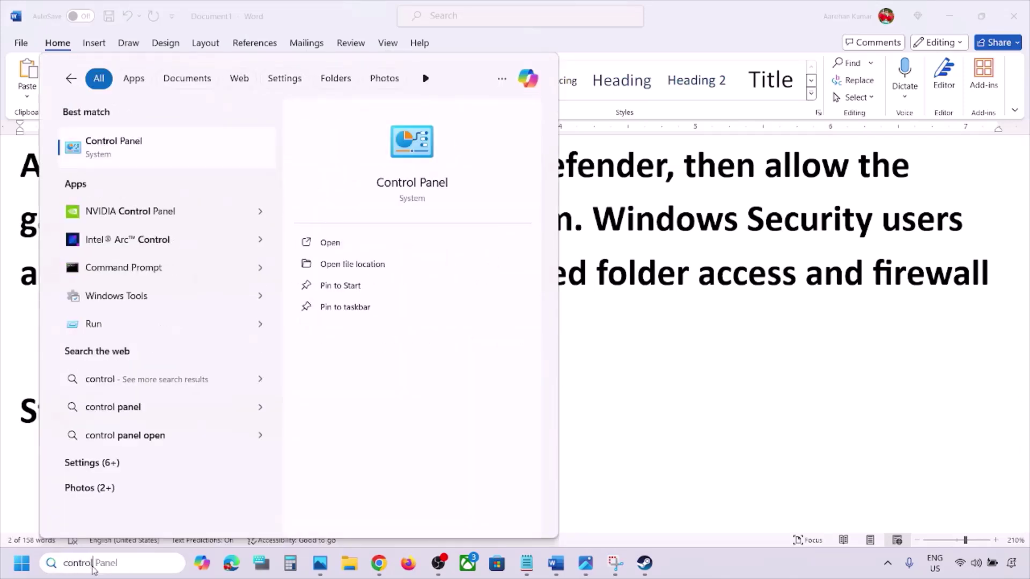
key(Return)
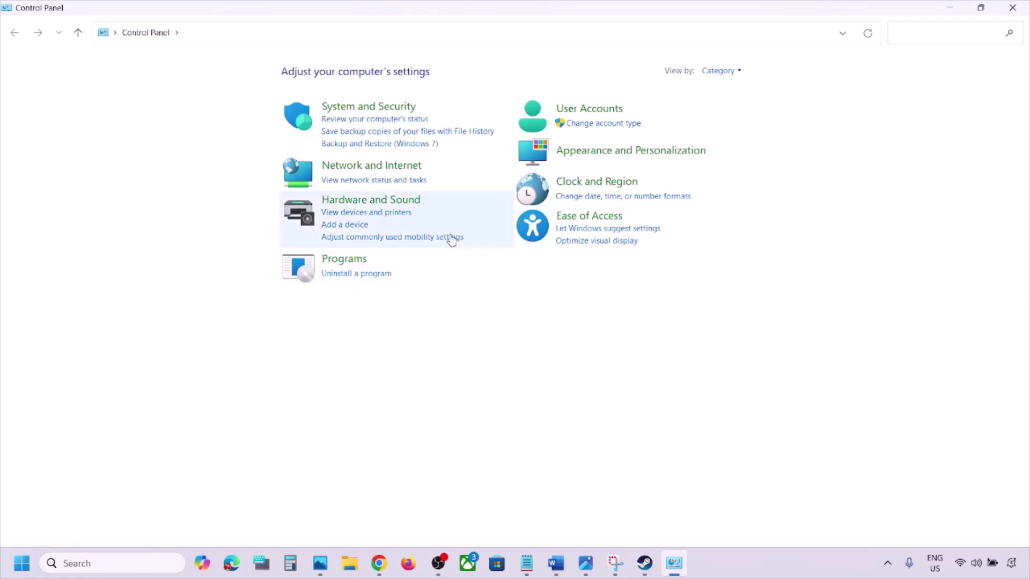
click(377, 171)
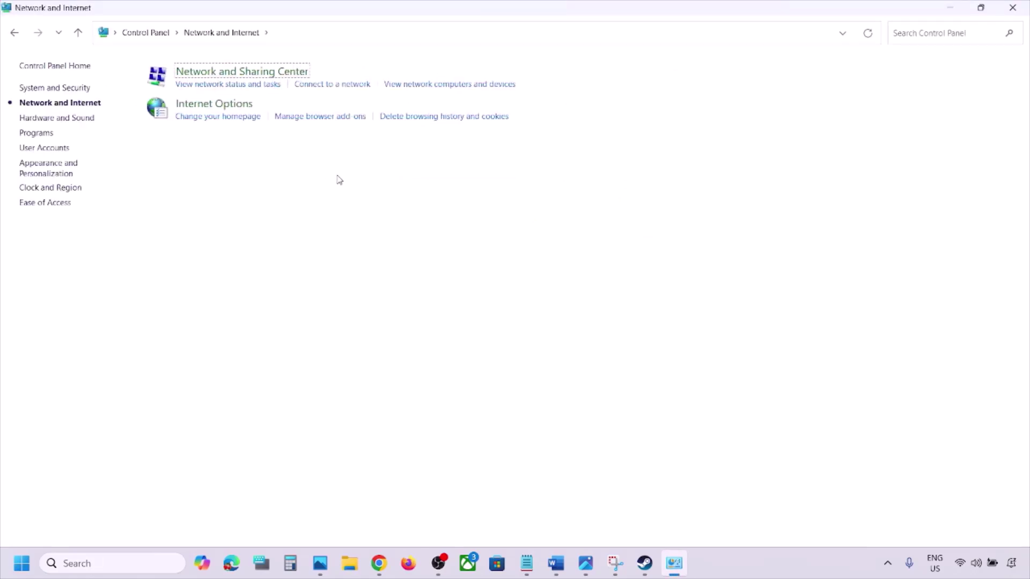
click(248, 77)
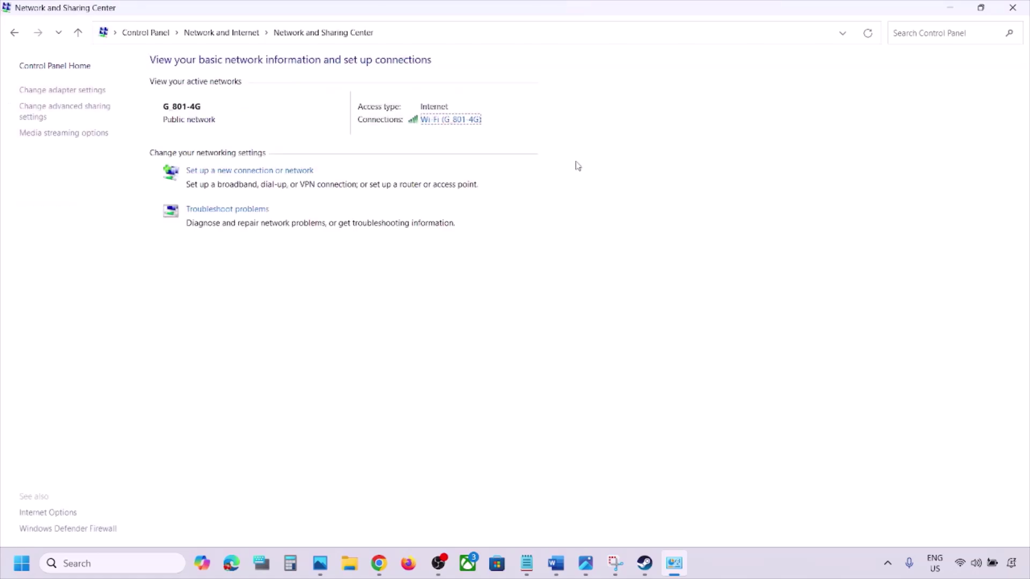
Open the active Wi-Fi connection's properties and bring up the settings for Internet Protocol Version 4 (TCP/IPv4)
click(442, 120)
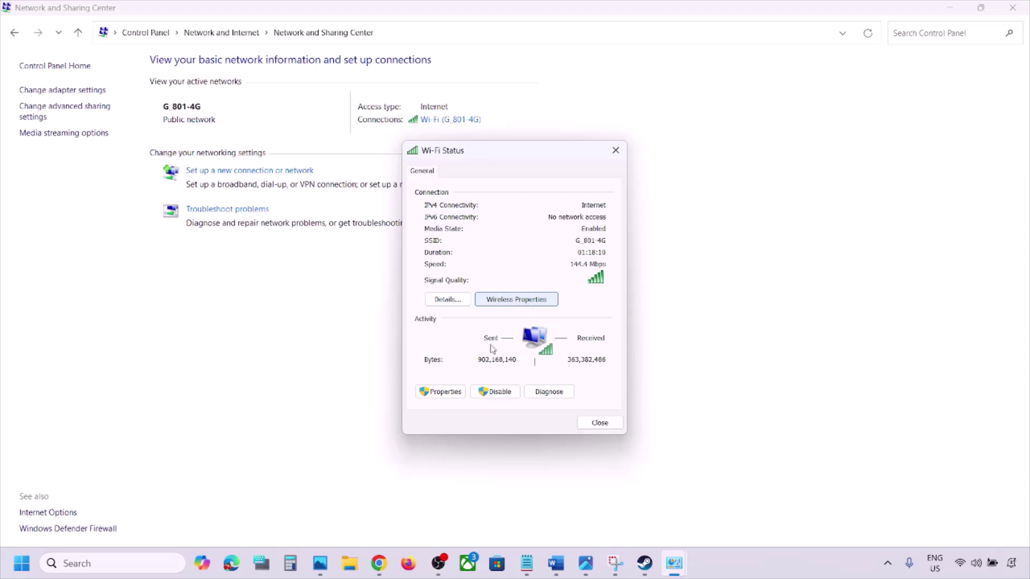
click(438, 391)
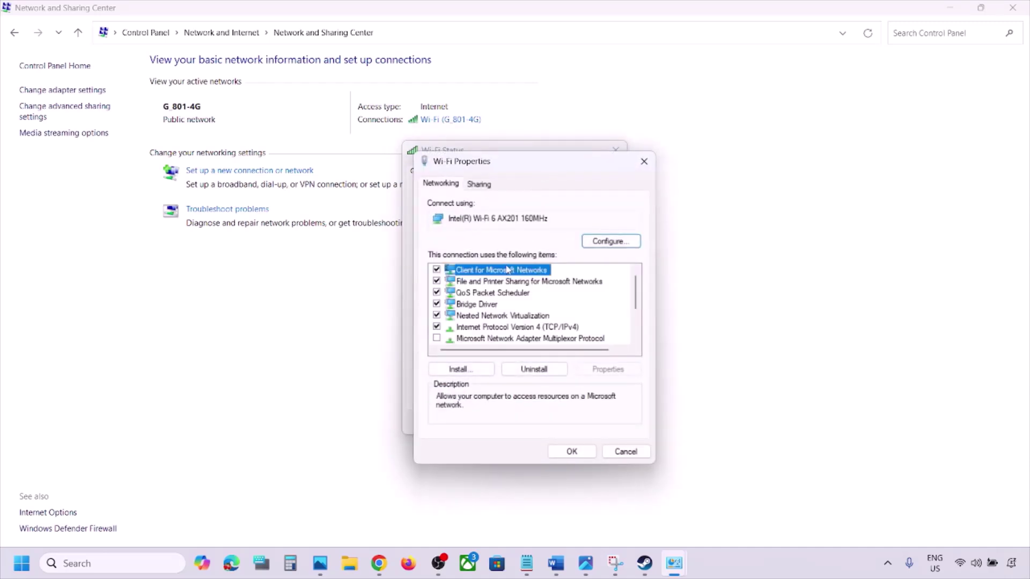
click(503, 328)
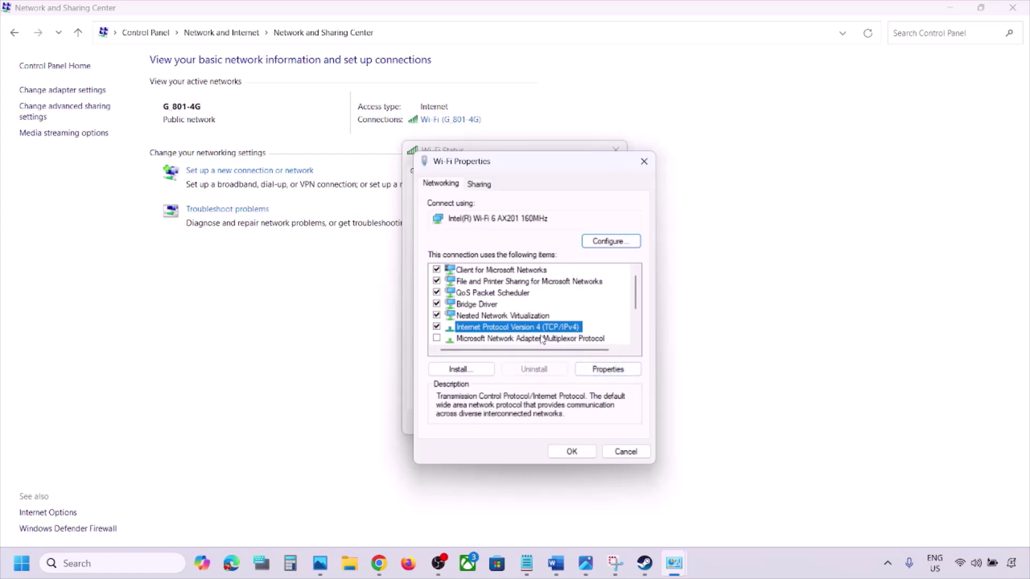
click(604, 370)
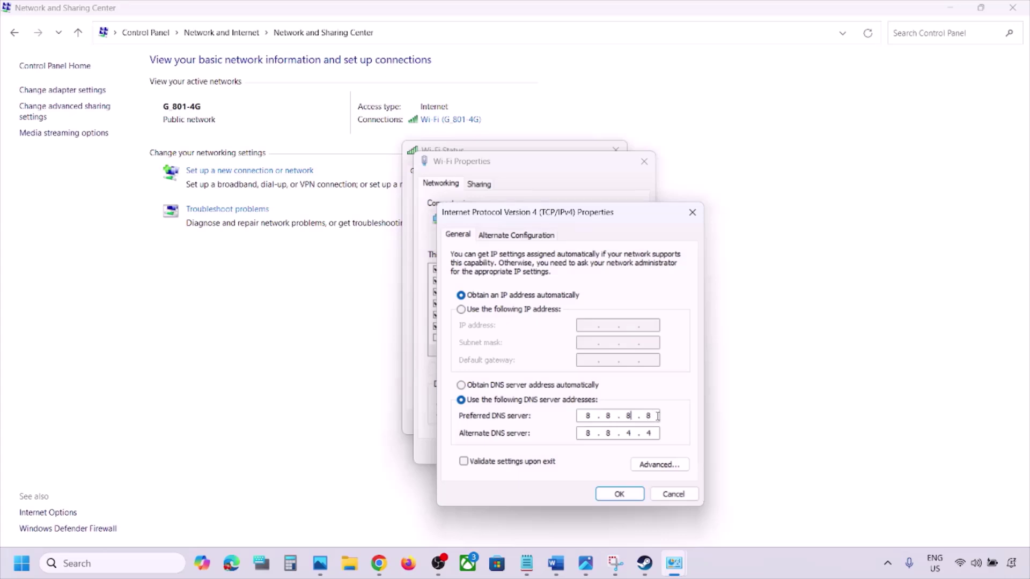
Use 8.8.8.8 as preferred and 8.8.4.4 as alternate DNS server, enable validating settings upon exit, and apply the IPv4 settings
click(627, 432)
text(4)
click(463, 464)
click(609, 494)
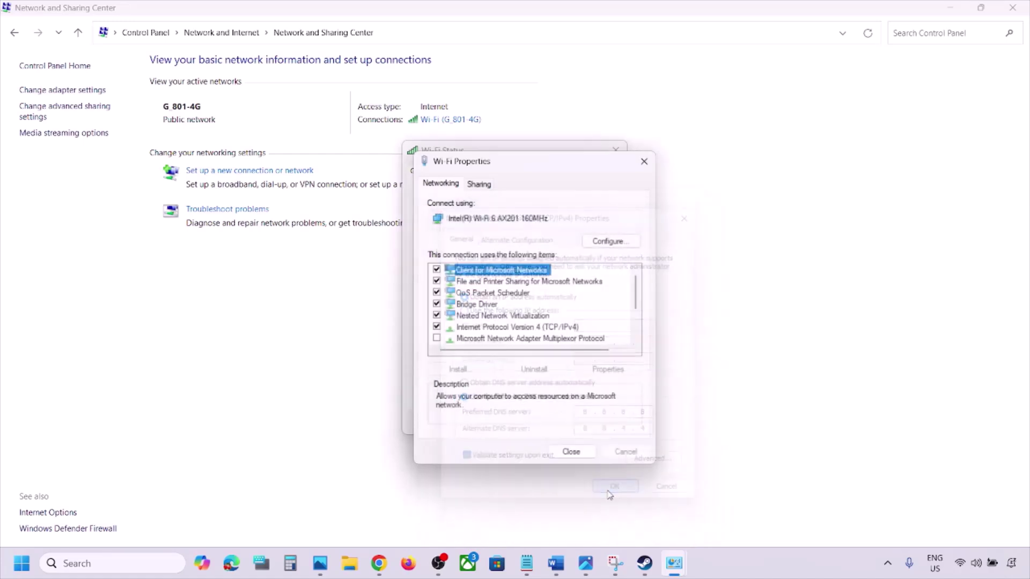
Close the Wi-Fi properties, the network troubleshooter and the Wi-Fi status window
click(574, 450)
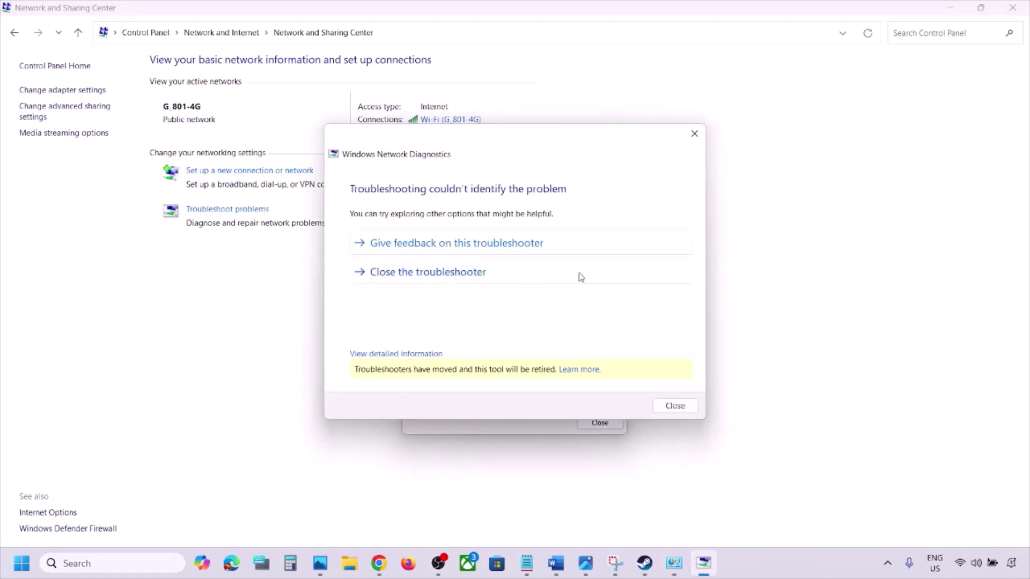
click(524, 279)
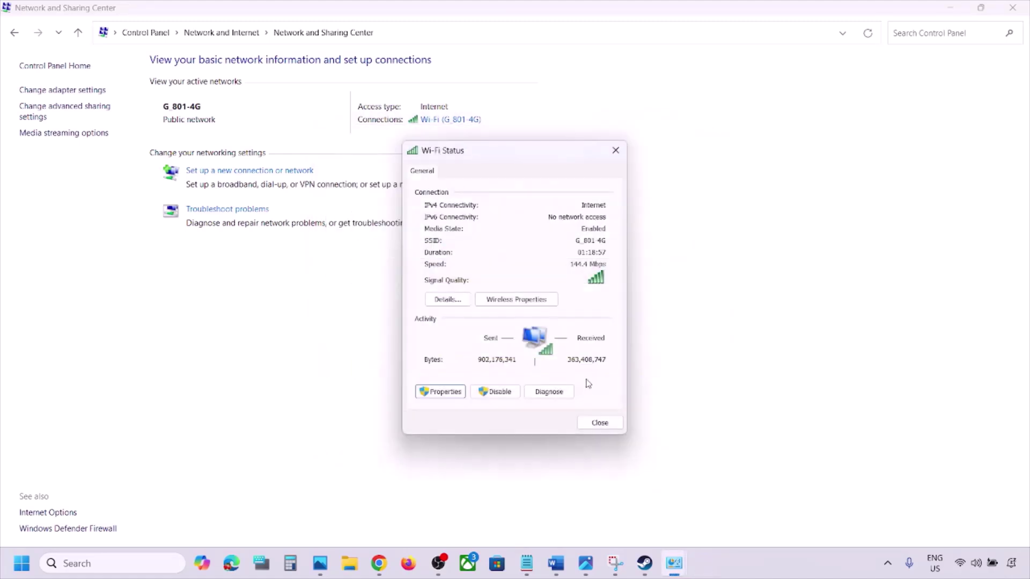
click(599, 422)
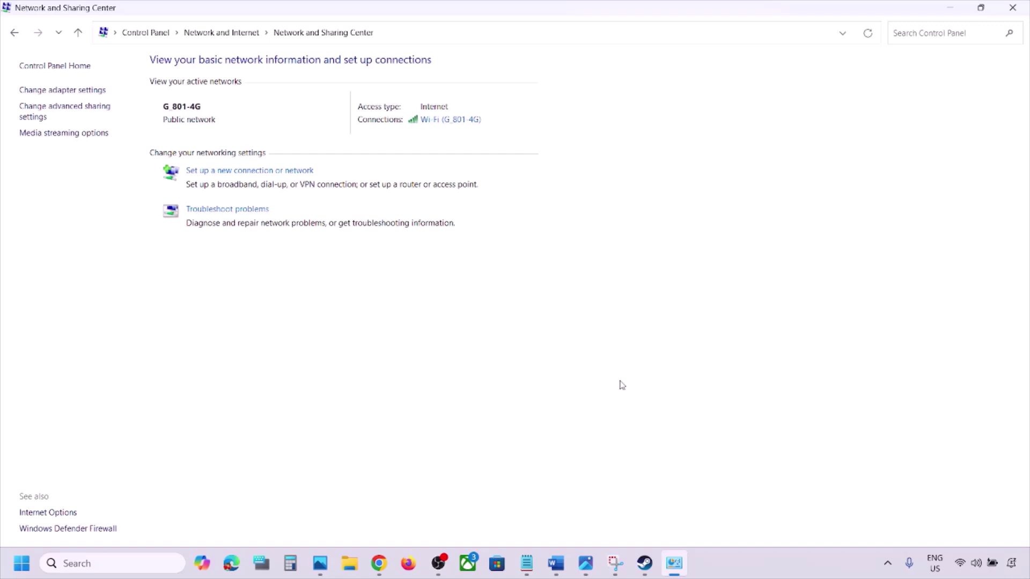
Switch to the Word document, go to Step 8 and highlight "Switch to a different network"
click(556, 564)
scroll(447, 408, down, 3)
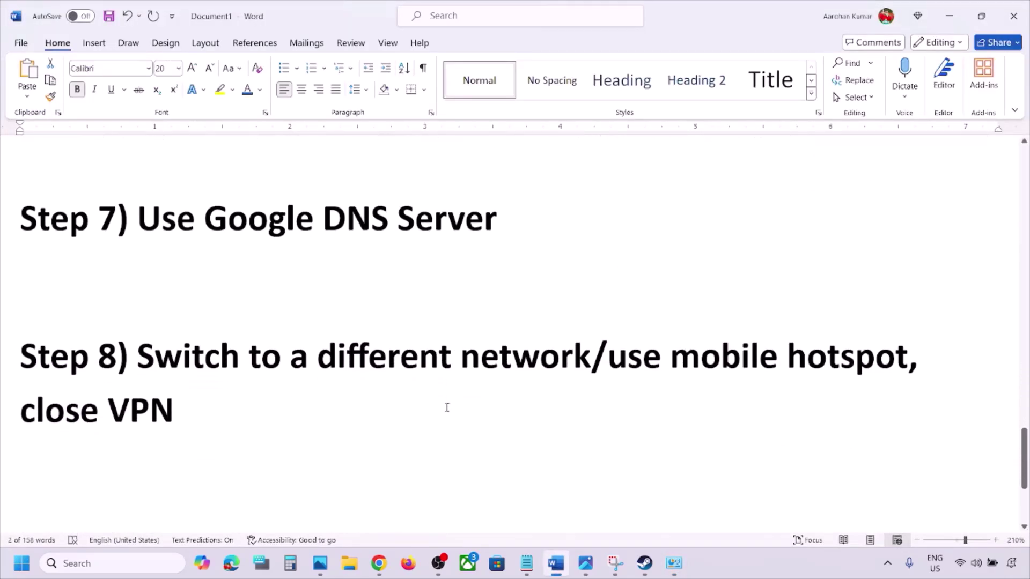
drag(148, 357, 545, 336)
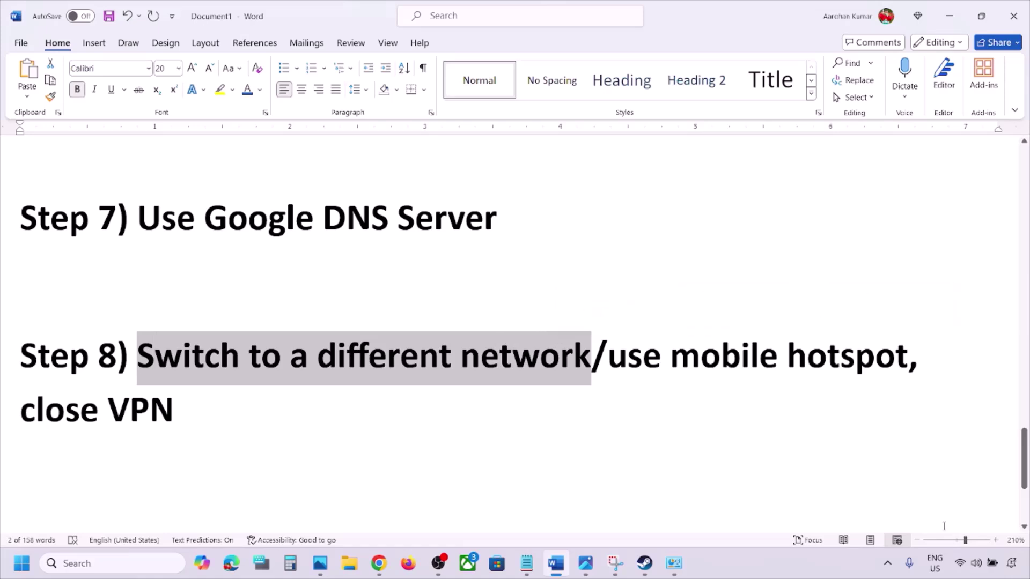
Connect the computer to the G_801-5G Wi-Fi network and return to the document
click(957, 566)
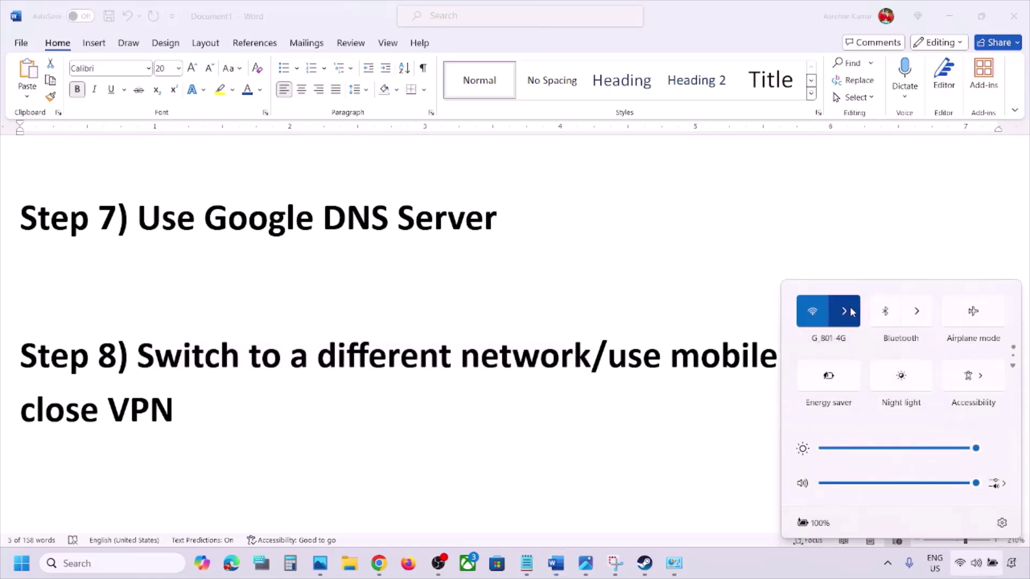
click(845, 310)
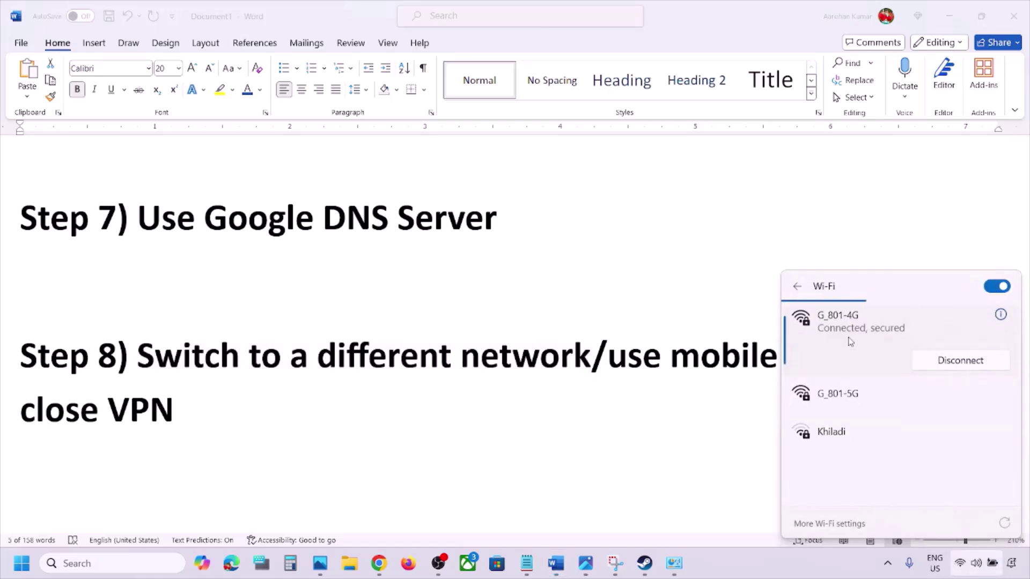
click(850, 396)
click(936, 423)
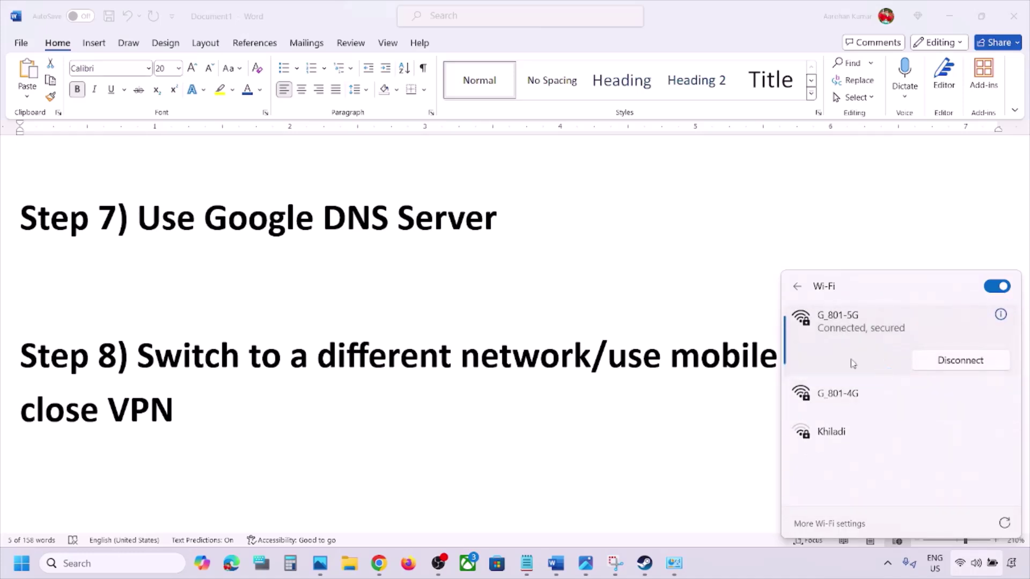
click(684, 348)
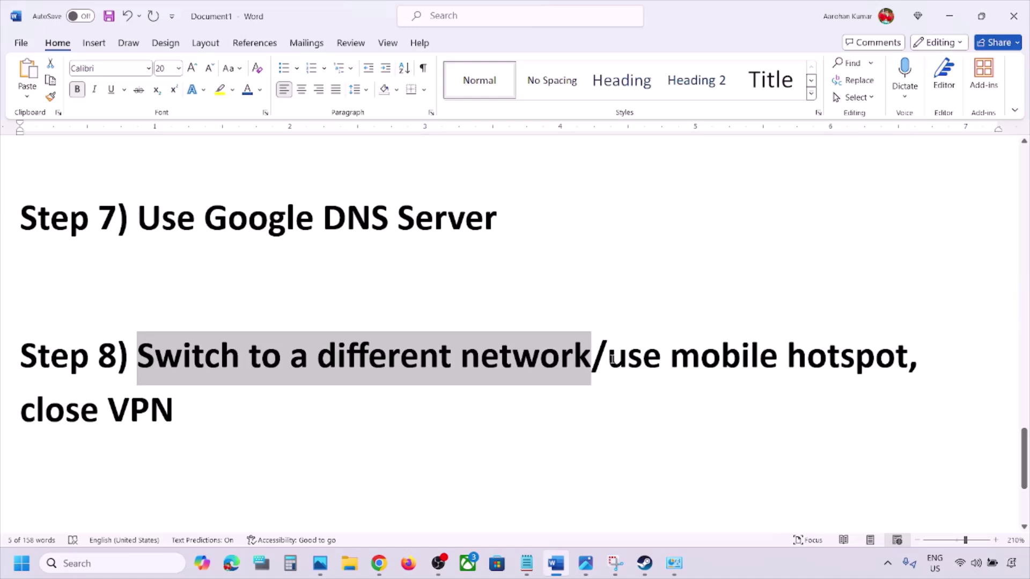
Highlight "use mobile hotspot" in Step 8 and look through the available Wi-Fi networks
drag(609, 358, 849, 359)
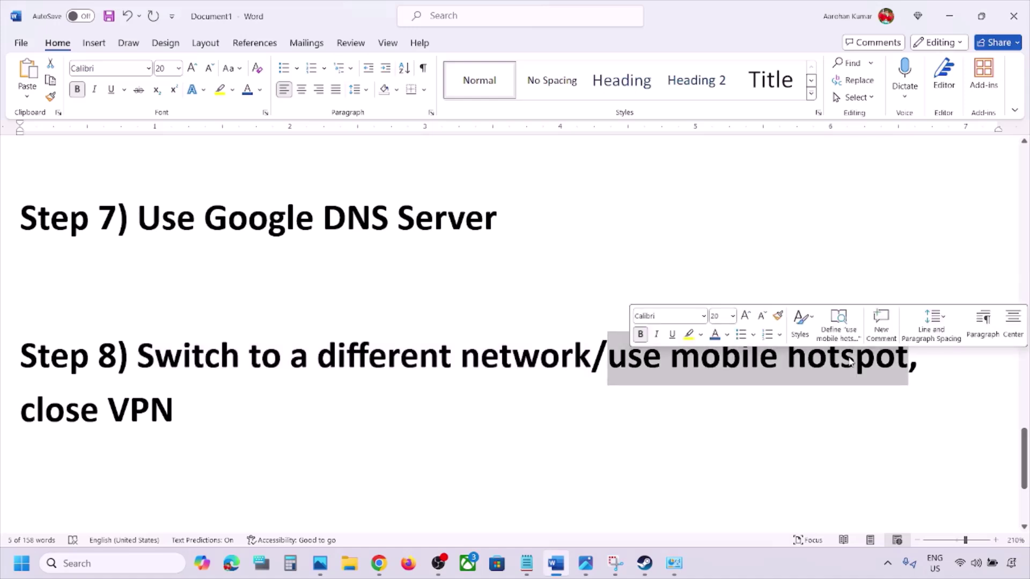
click(849, 359)
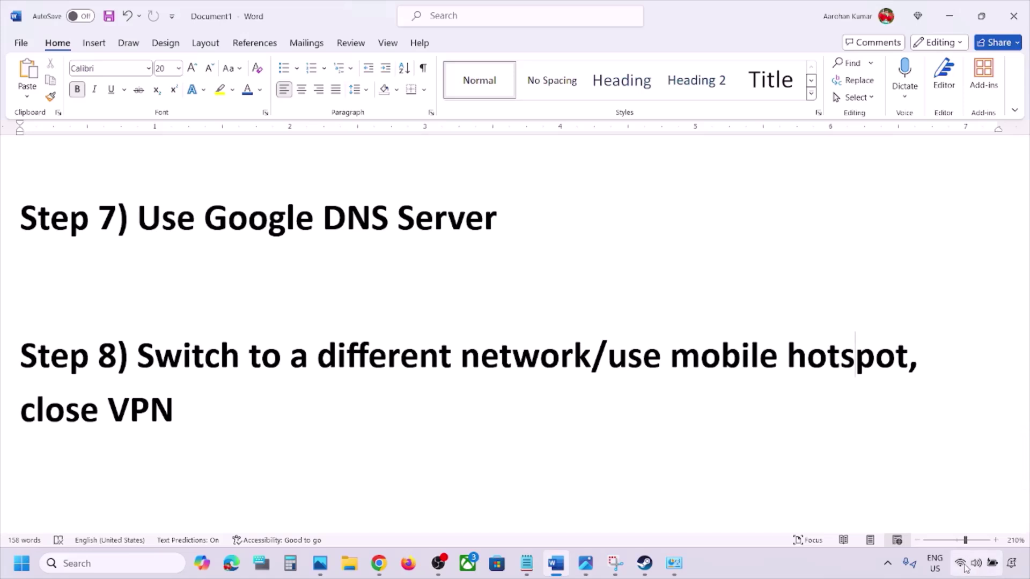
click(965, 563)
click(847, 315)
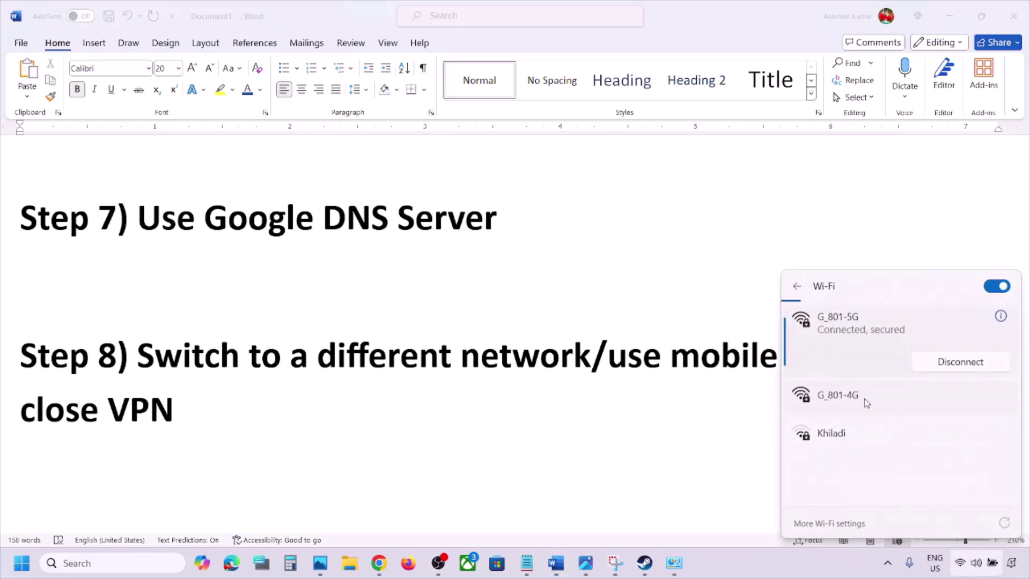
click(670, 367)
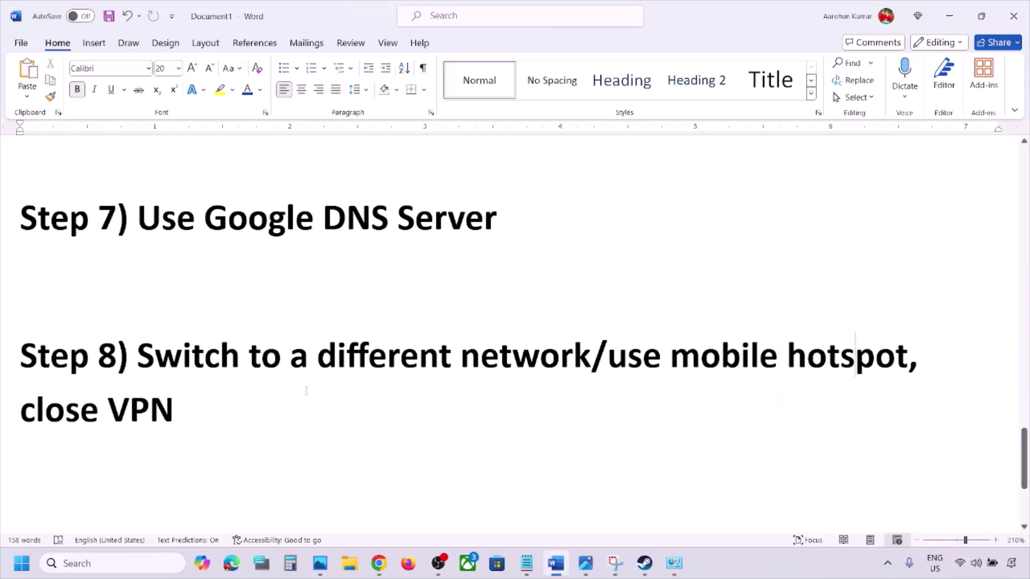
Highlight "close VPN" in Step 8, and go to Step 9 and highlight "Use Ethernet connection"
drag(121, 398, 48, 408)
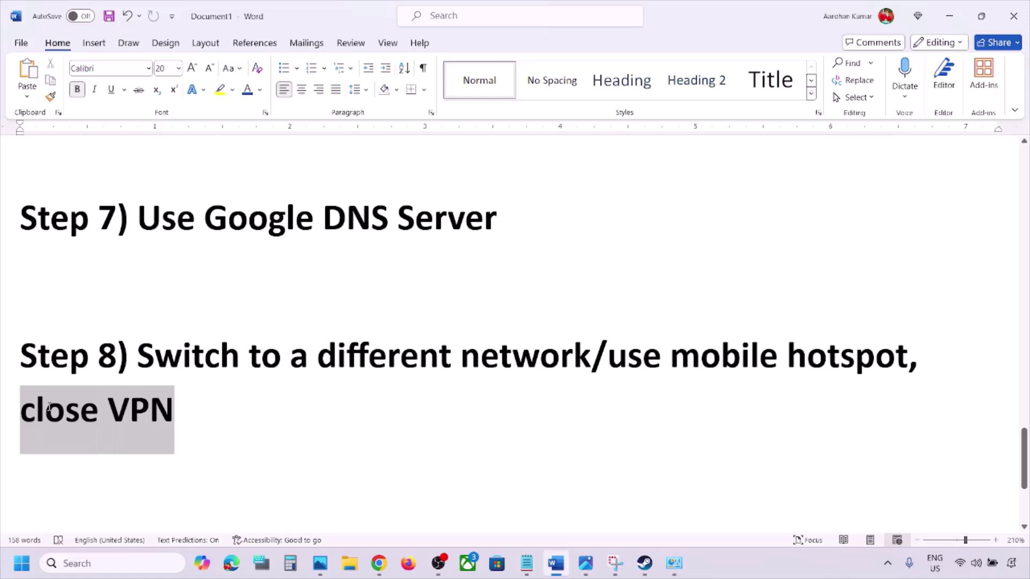
click(250, 424)
scroll(251, 424, down, 2)
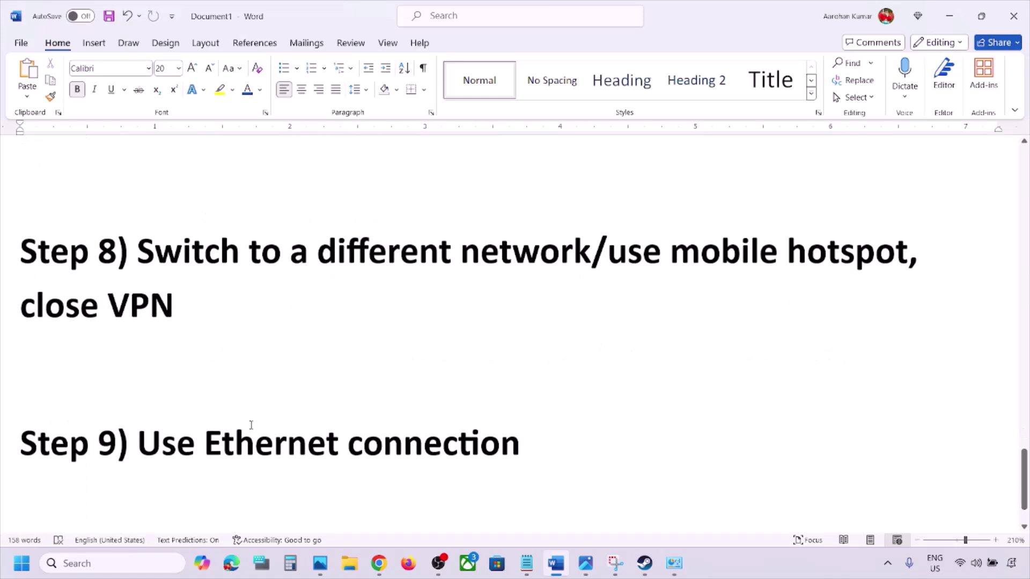
scroll(251, 424, down, 2)
drag(137, 383, 514, 382)
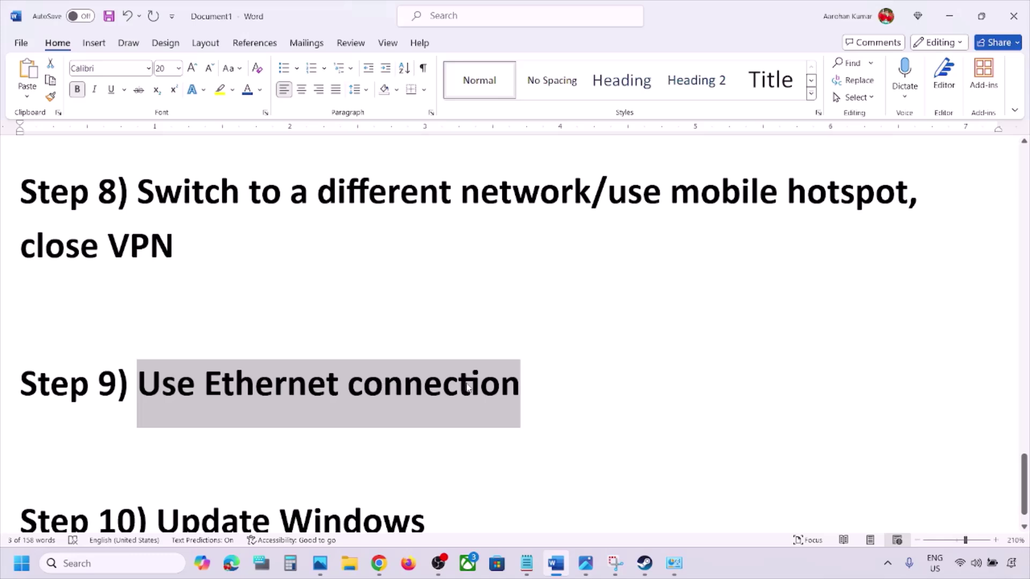
Go to Step 10, "Update Windows", in the document and start a check for updates in Windows Update settings
scroll(467, 387, down, 1)
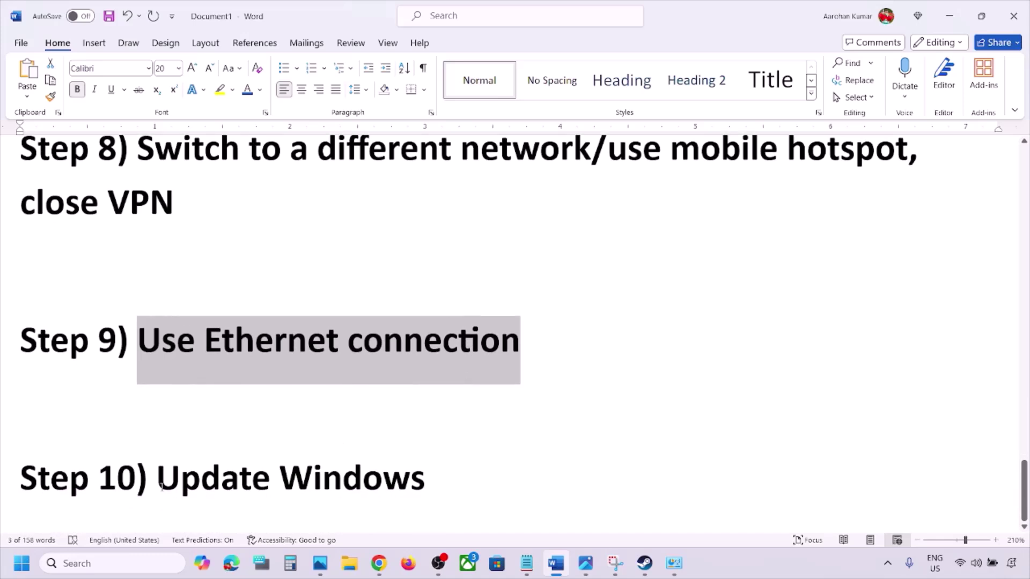
drag(161, 486, 471, 465)
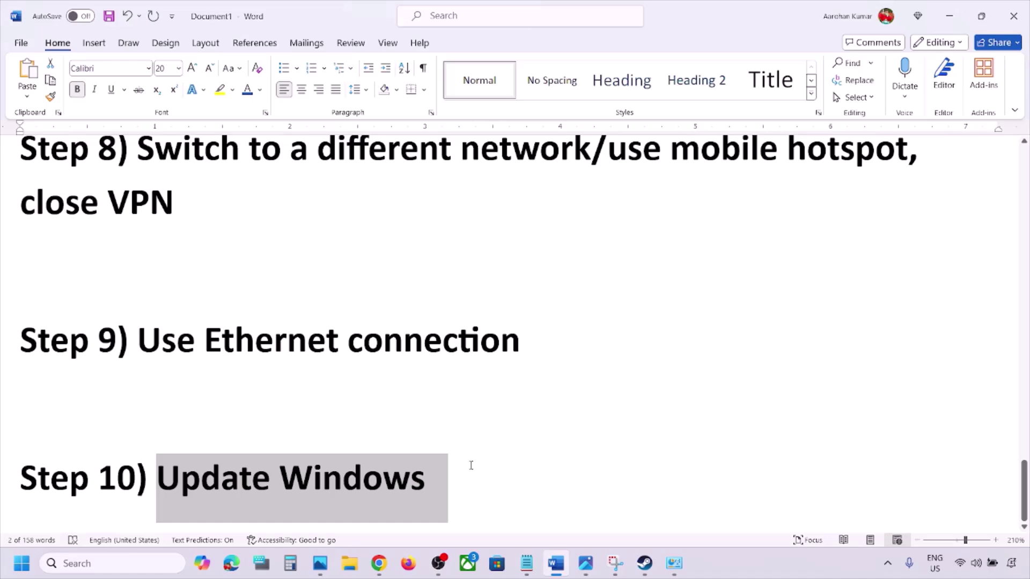
key(super+i)
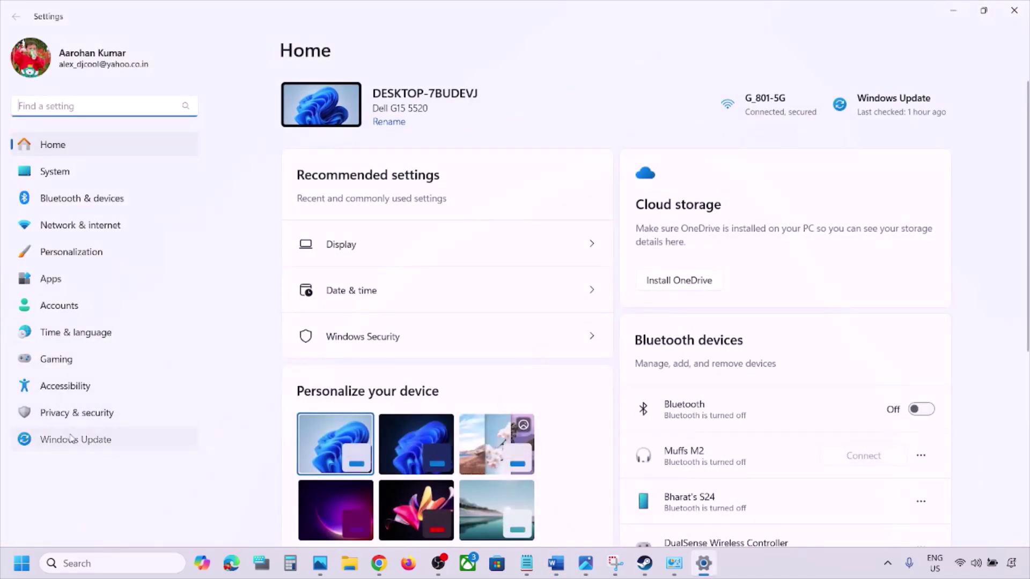
click(72, 439)
click(879, 114)
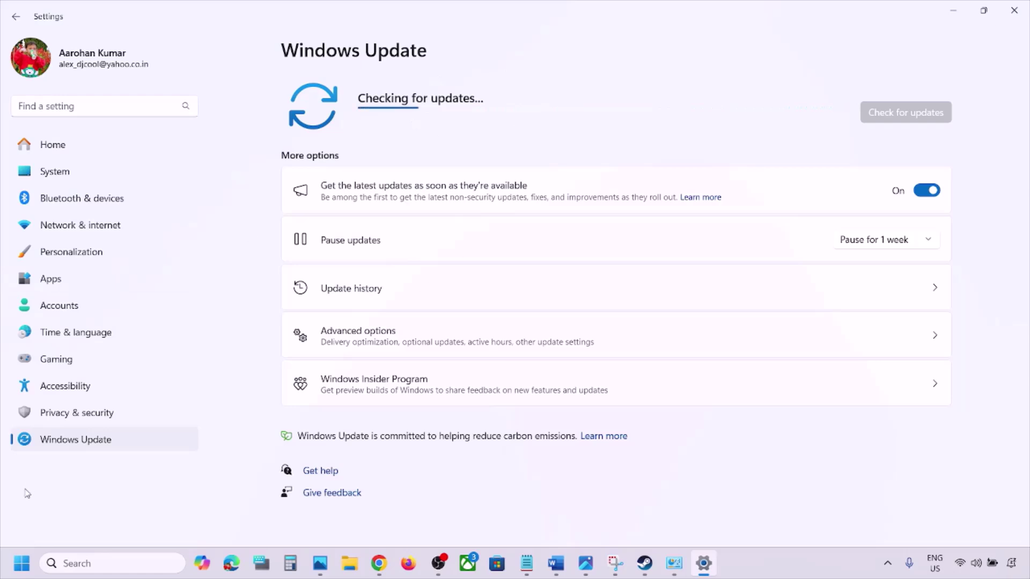
Bring up the computer's power options and dismiss them without choosing one
click(22, 563)
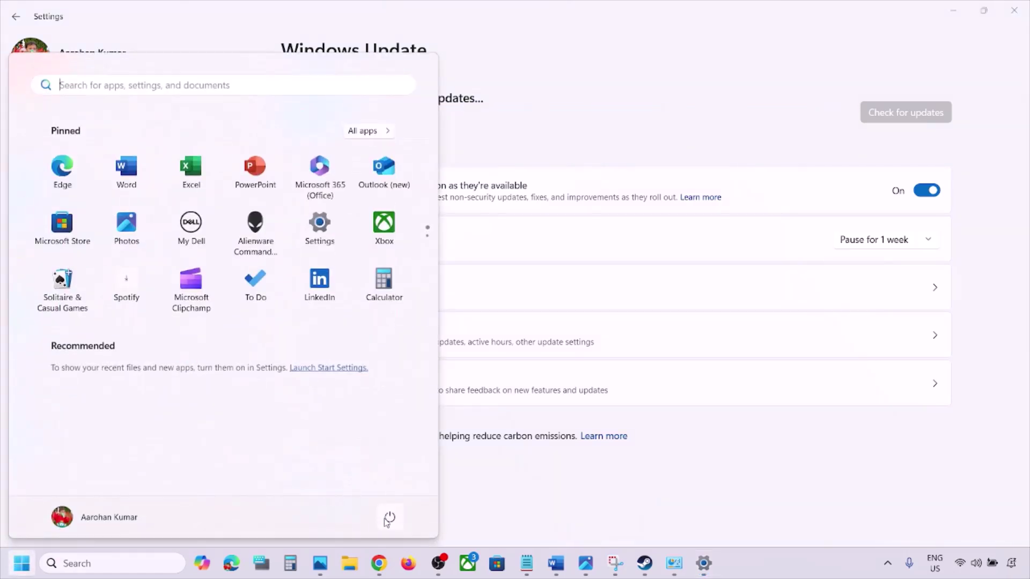
click(388, 518)
click(757, 446)
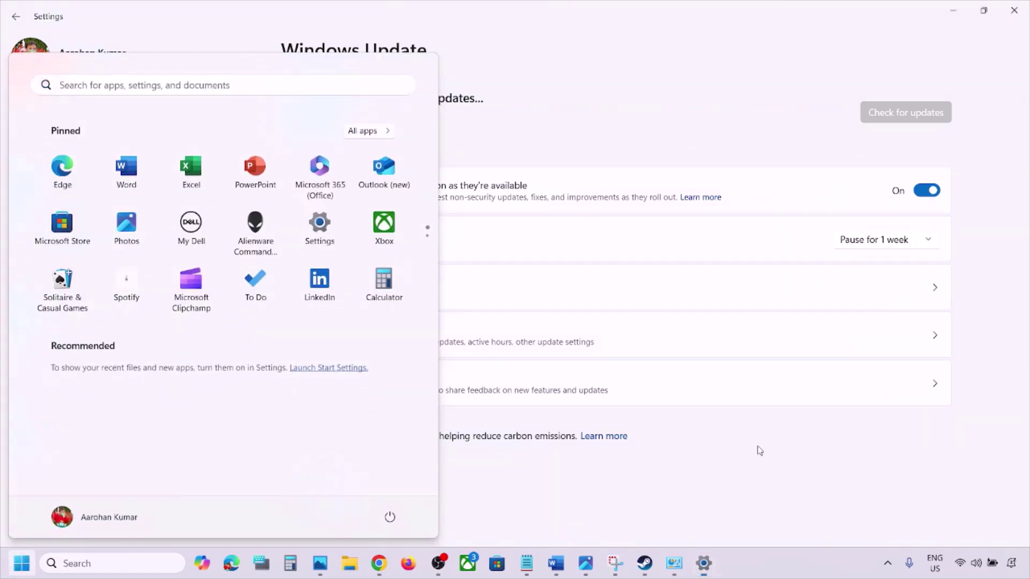
click(757, 446)
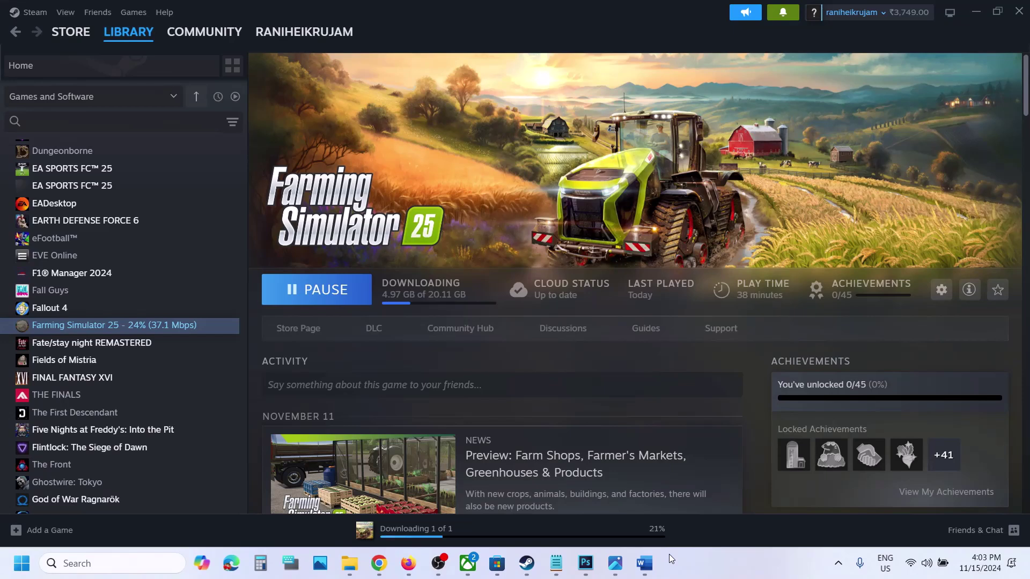